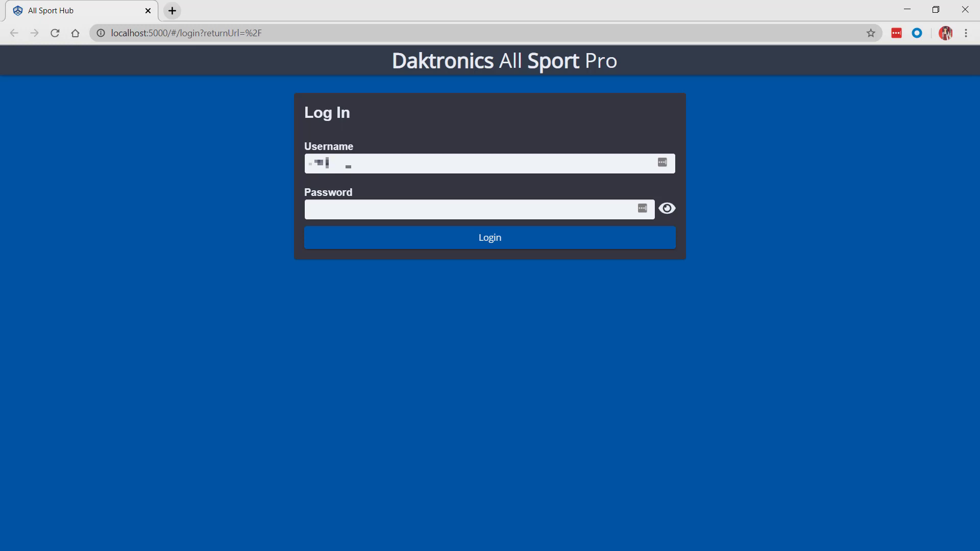
# Step: Log in with the account password to reach the Games list showing Tigers vs Lions
pyautogui.click(309, 209)
pyautogui.write('•')
pyautogui.click(480, 236)
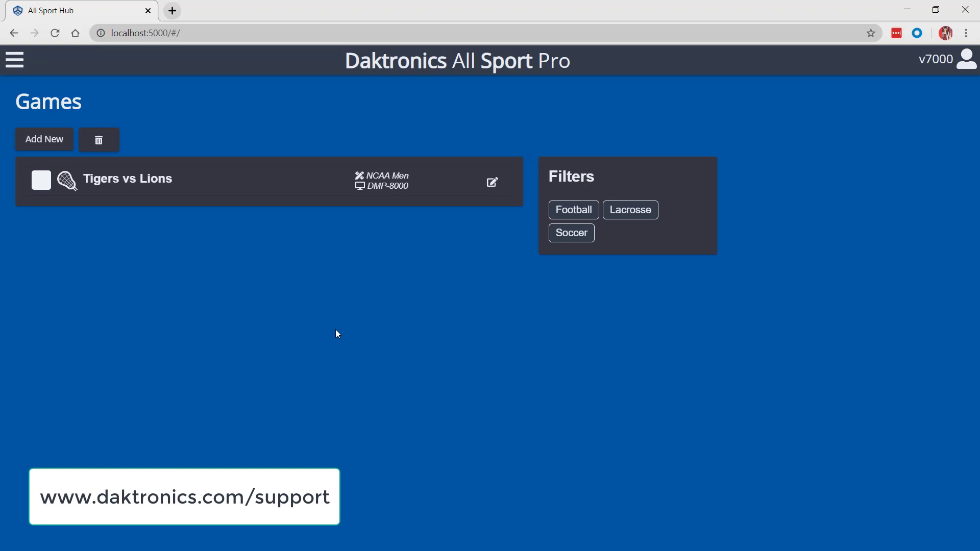
# Step: Go to the Rules page through the main menu and tick the lacrosse NCAA Men rule set
pyautogui.click(15, 60)
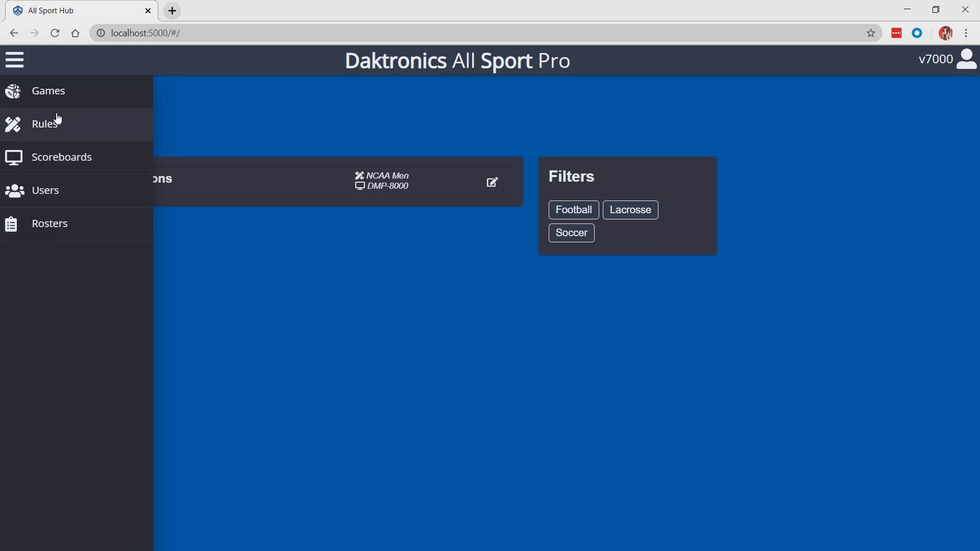
pyautogui.click(64, 134)
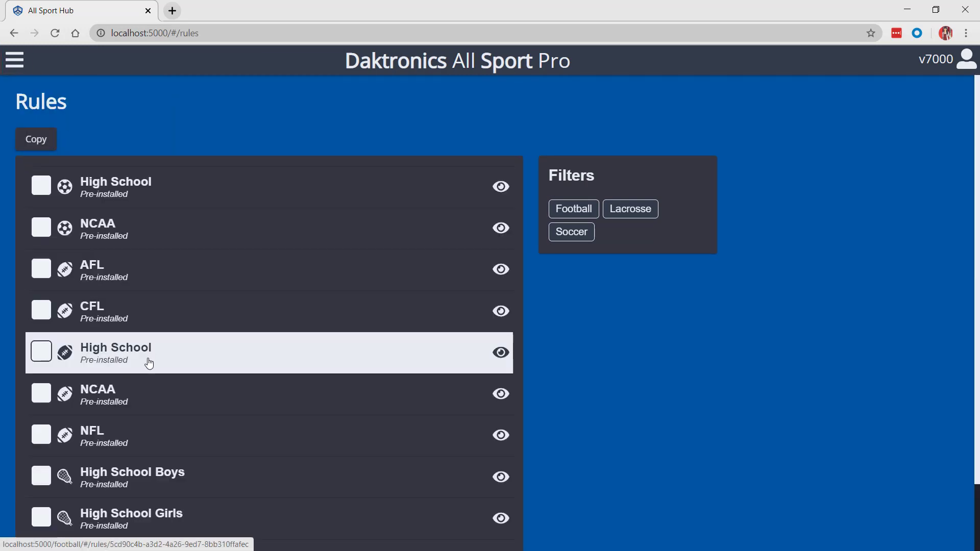
pyautogui.scroll(-2, 149, 365)
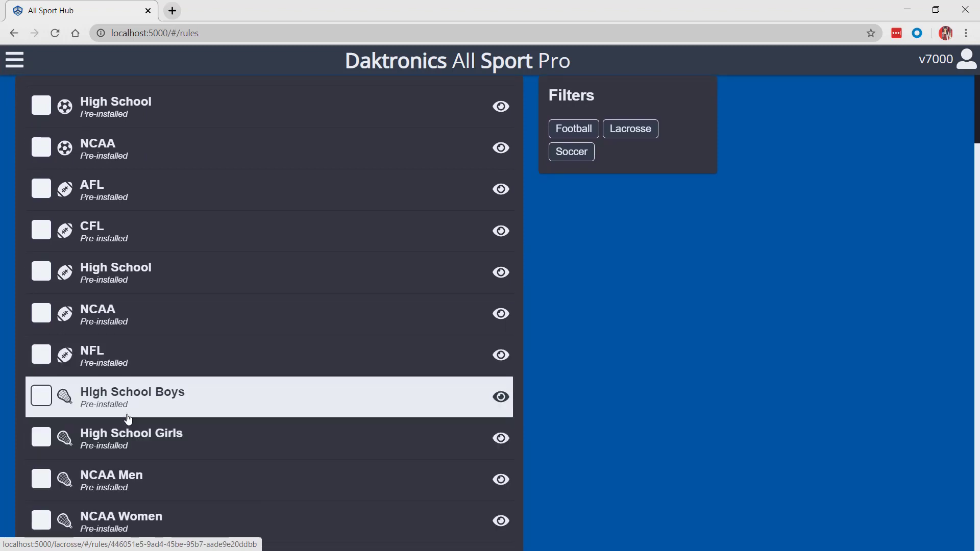
pyautogui.click(41, 483)
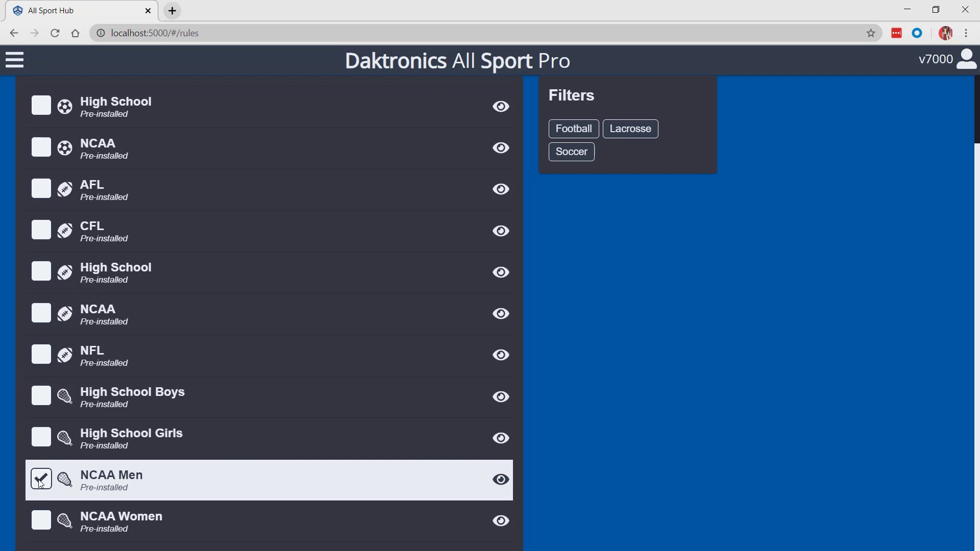
pyautogui.scroll(2, 106, 291)
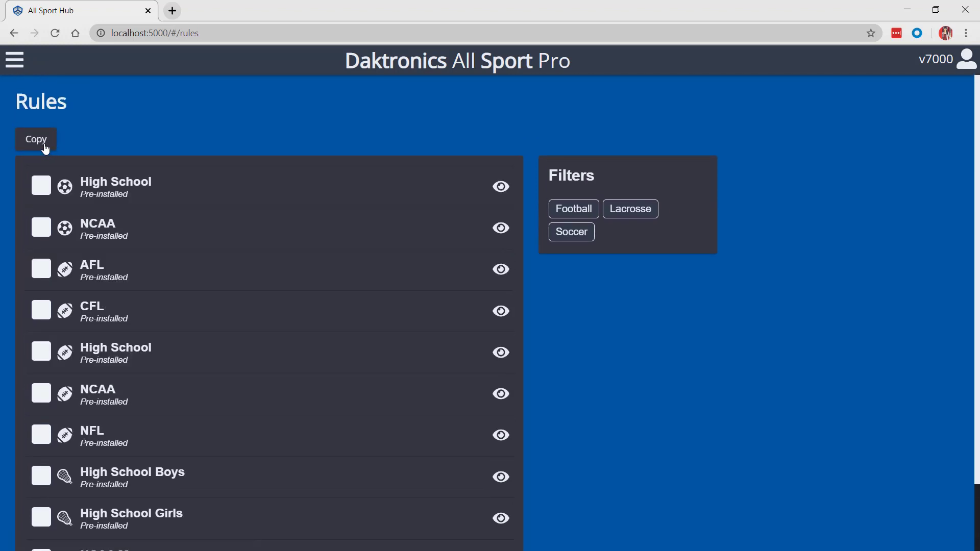
# Step: Copy the NCAA Men rules, rename the copy 'NCAA Men - Shot Clock', and save it
pyautogui.click(46, 149)
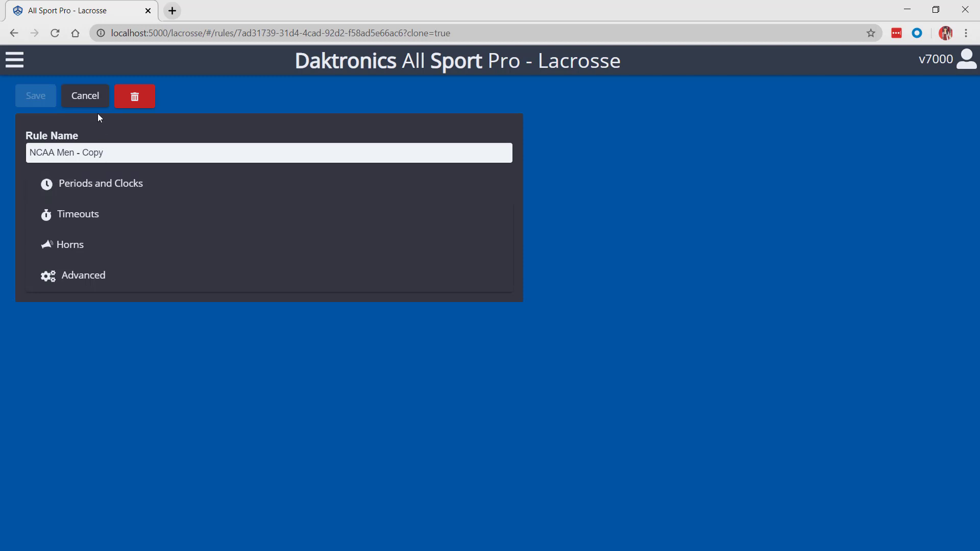
pyautogui.moveTo(88, 174); pyautogui.dragTo(84, 174)
pyautogui.write('Shot Clock')
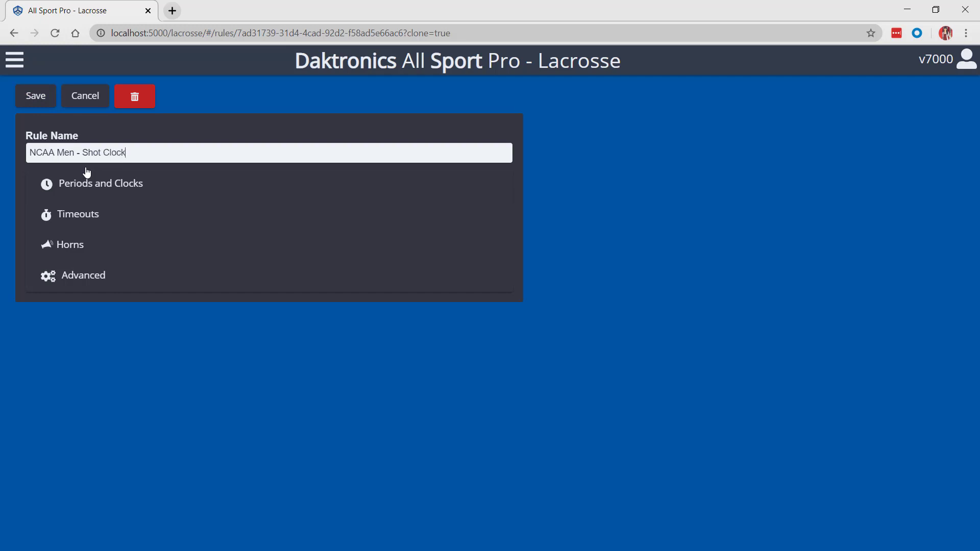
pyautogui.click(114, 182)
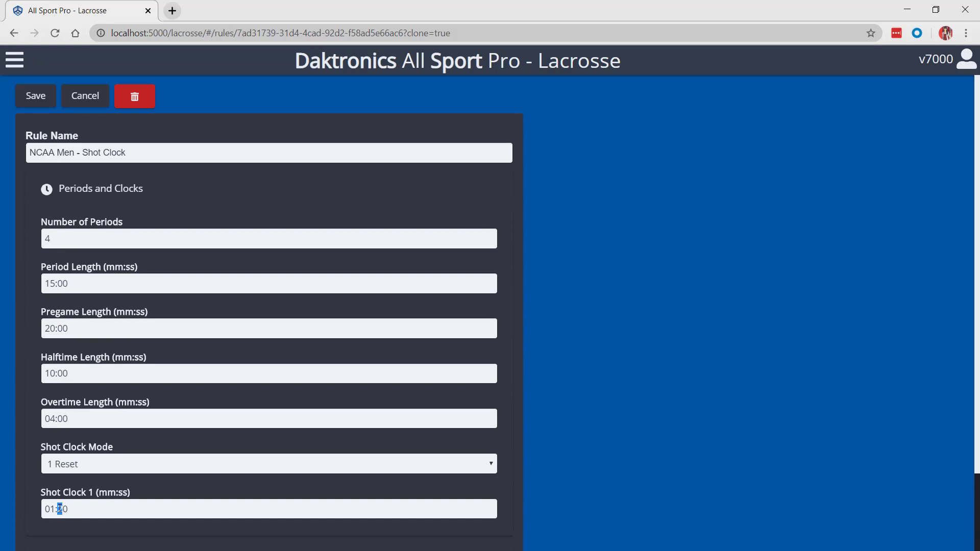
pyautogui.click(45, 97)
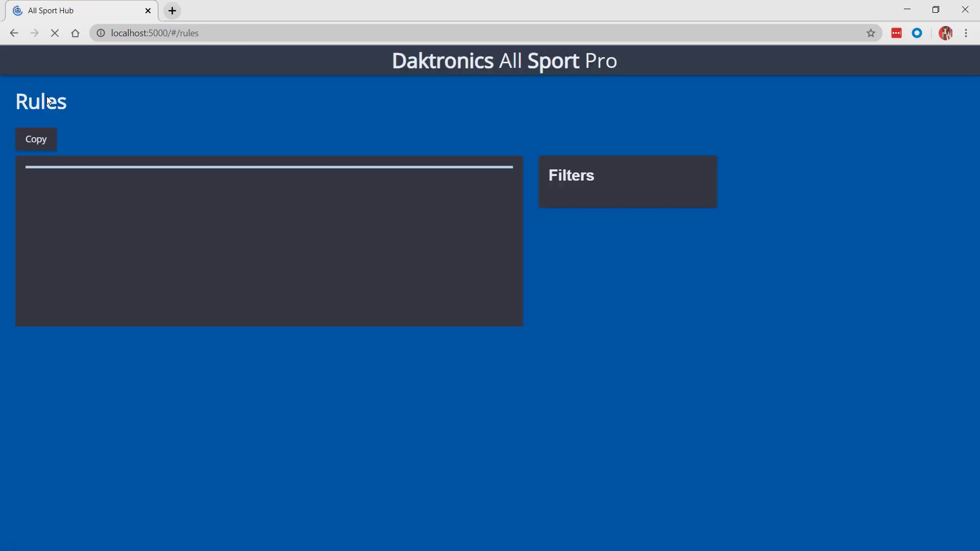
# Step: Add a game named 'Tigers vs Bears' using Lacrosse, NCAA Men - Shot Clock rules and DMP-8000
pyautogui.scroll(-2, 89, 391)
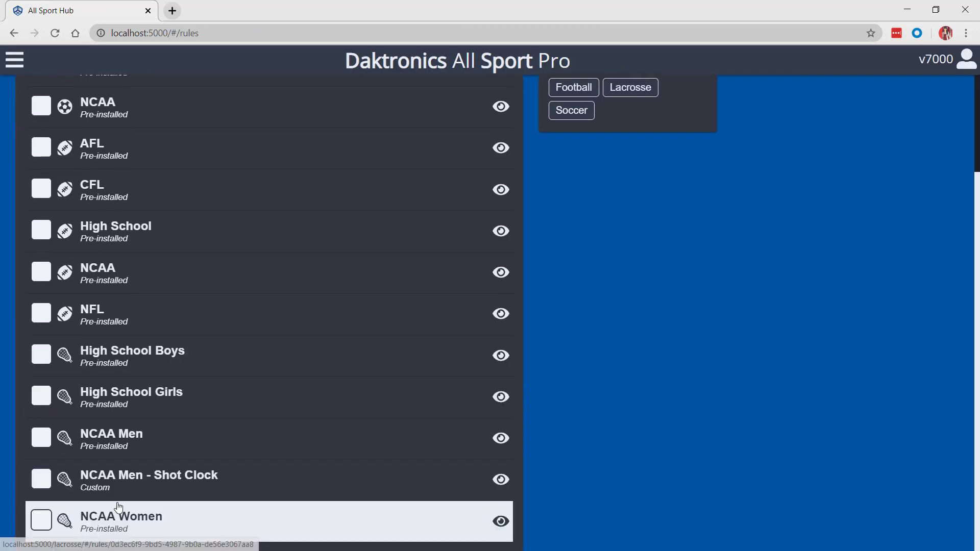
pyautogui.click(17, 66)
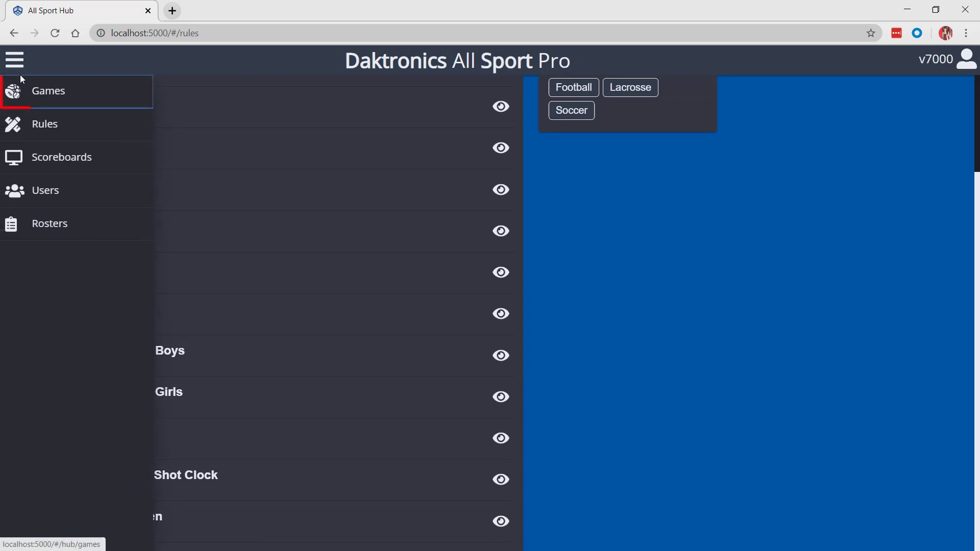
pyautogui.click(21, 97)
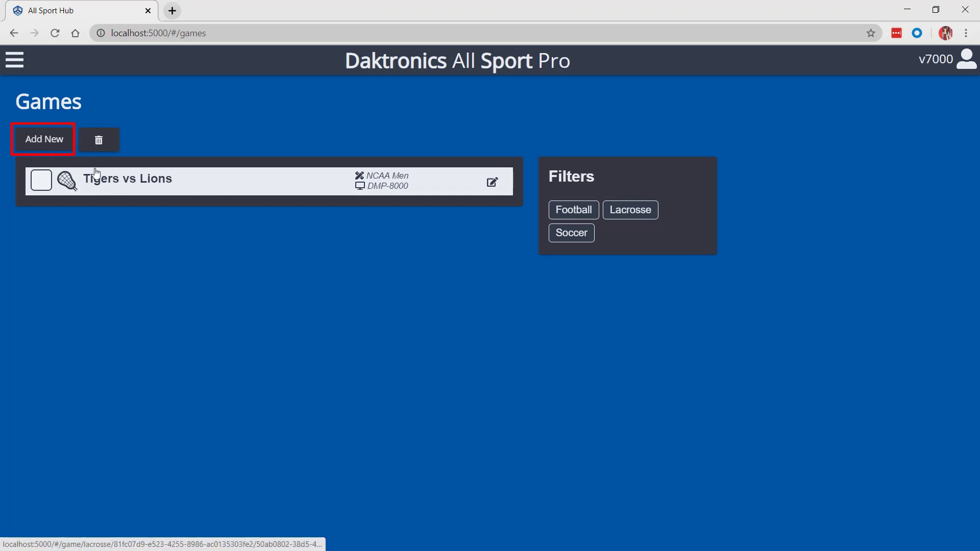
pyautogui.click(53, 146)
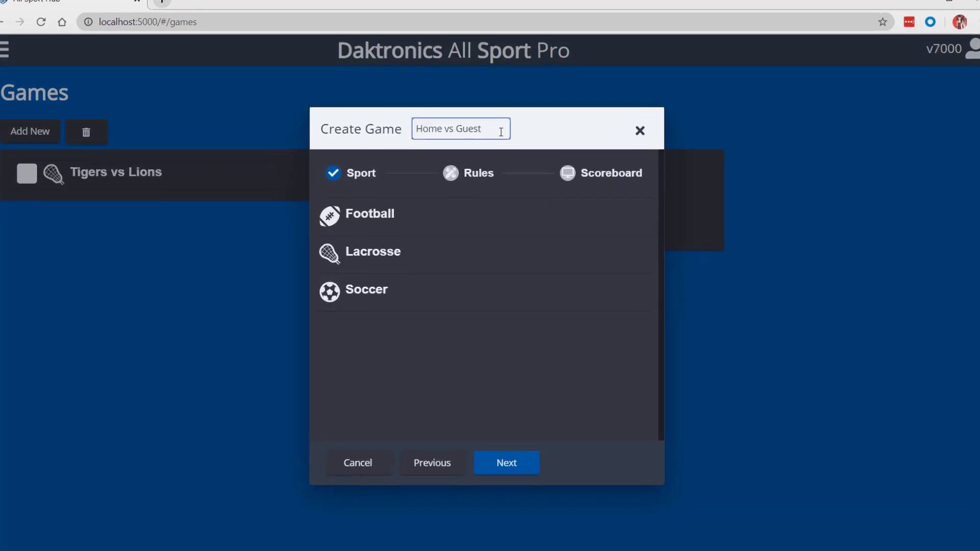
pyautogui.moveTo(500, 131); pyautogui.dragTo(314, 130)
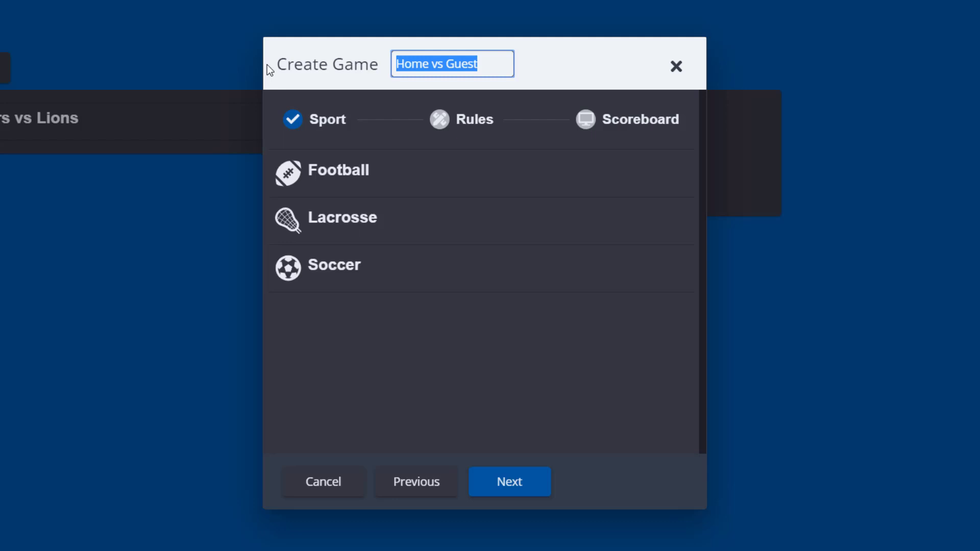
pyautogui.write('Tigers vs')
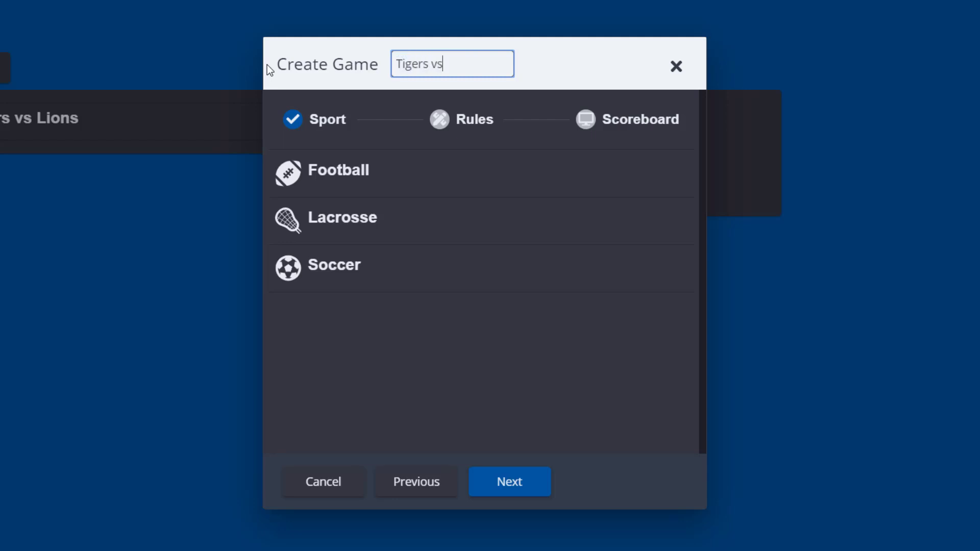
pyautogui.write(' Bears')
pyautogui.click(356, 235)
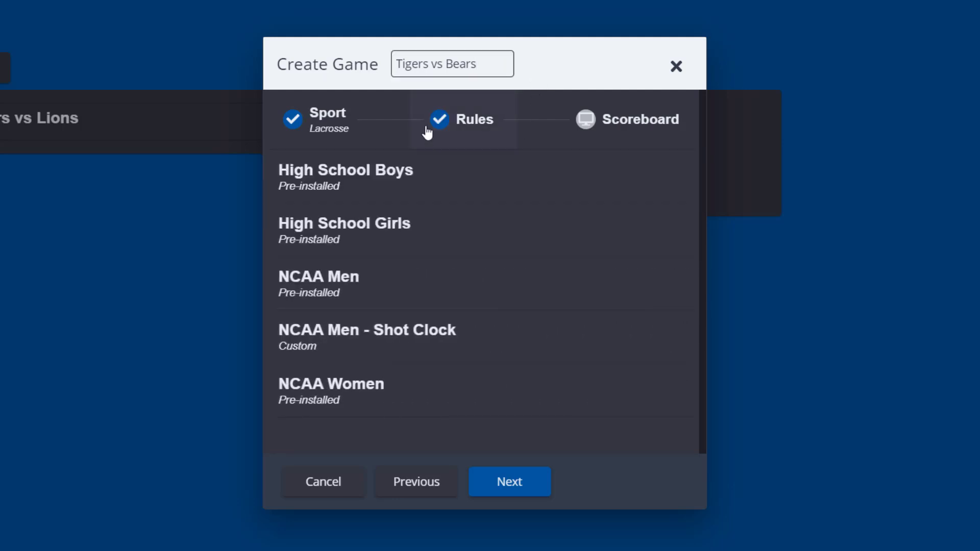
pyautogui.click(432, 334)
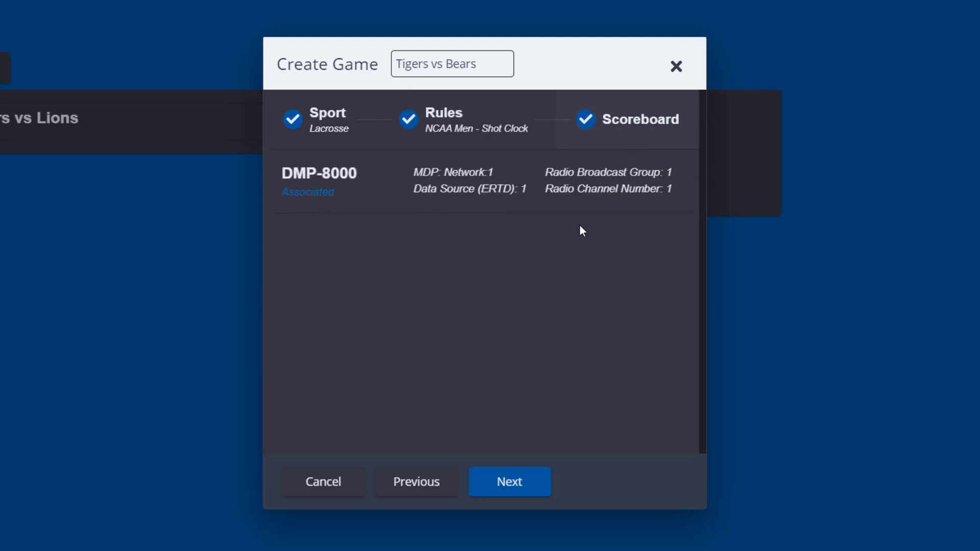
pyautogui.click(456, 203)
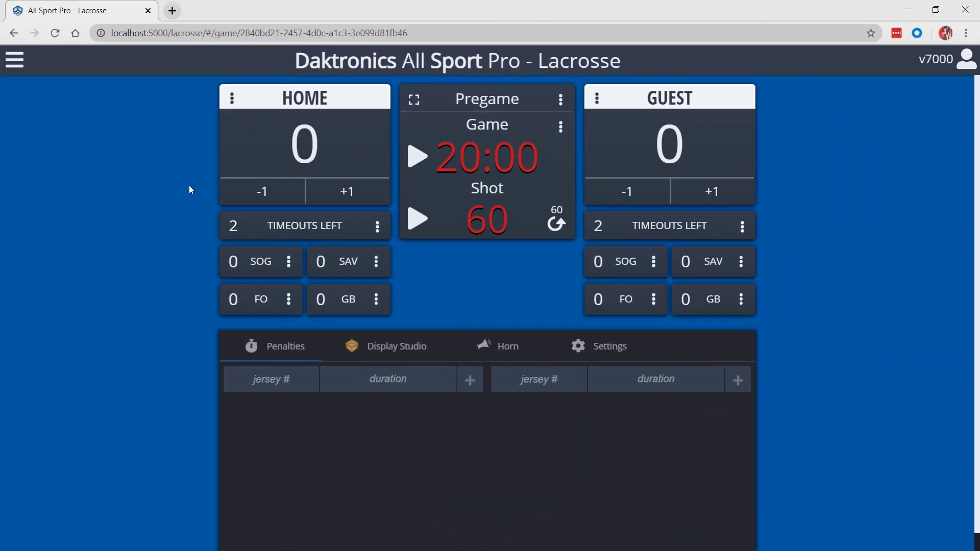
# Step: Rename the home team from HOME to Tigers in its Team Settings
pyautogui.click(234, 98)
pyautogui.click(252, 129)
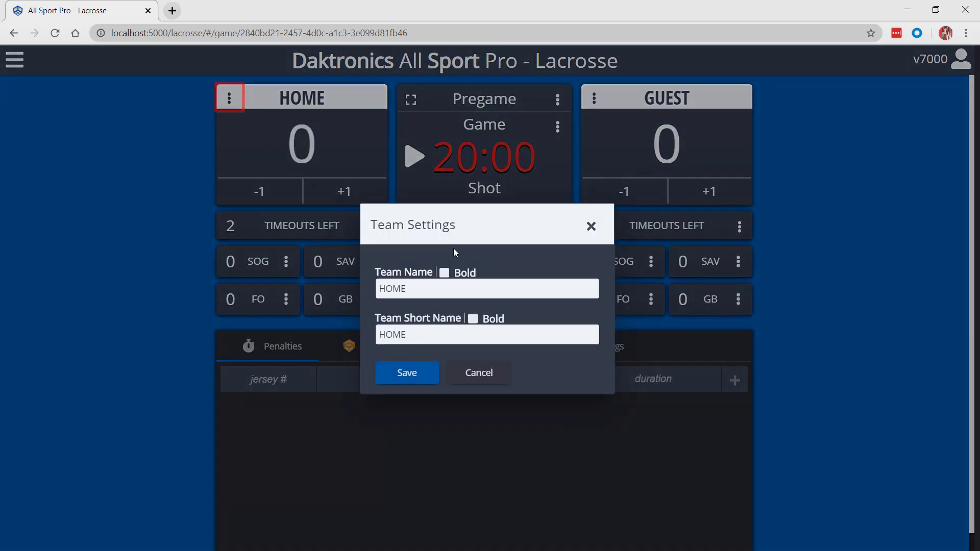
pyautogui.hotkey('ctrl', 'a')
pyautogui.write('Tigers')
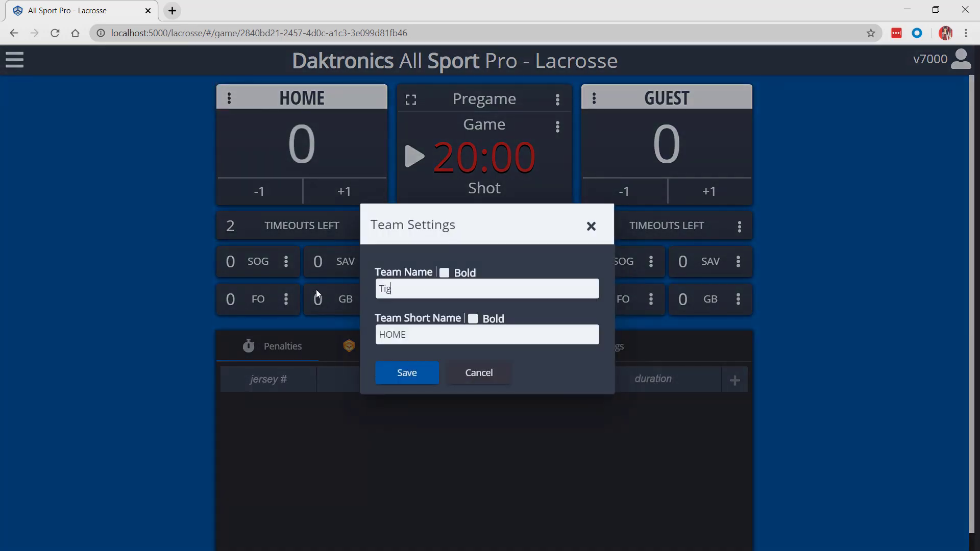
pyautogui.click(413, 376)
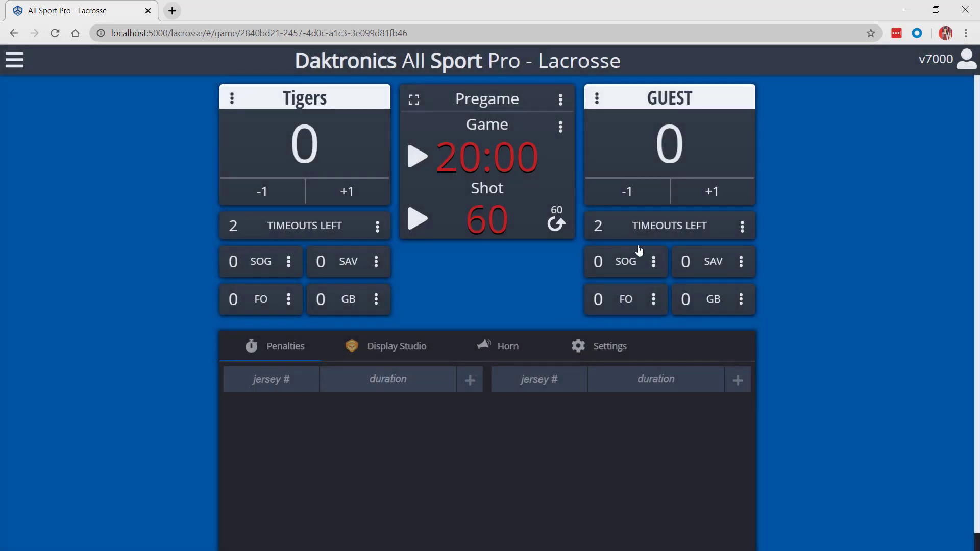
# Step: Rename the guest team from GUEST to Bears in its Team Settings
pyautogui.click(597, 98)
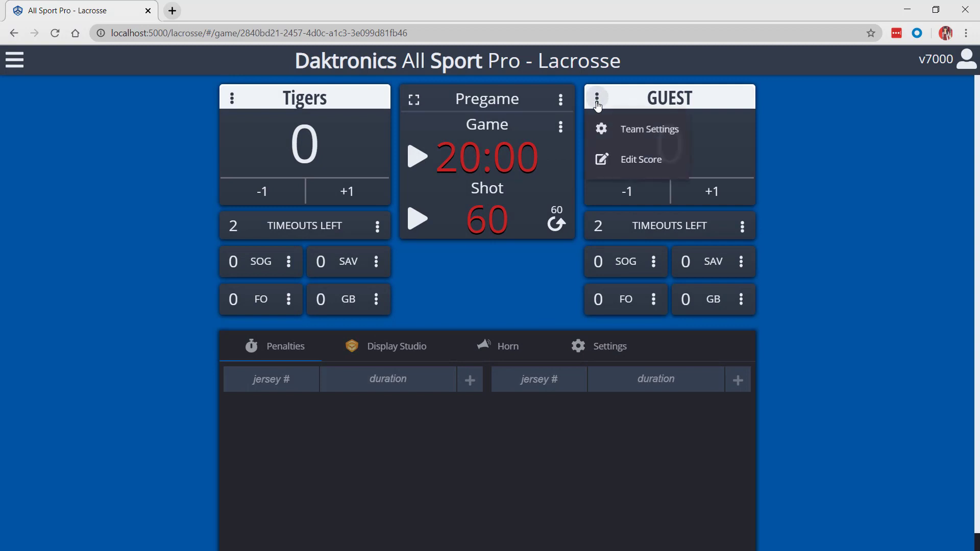
pyautogui.click(615, 131)
pyautogui.hotkey('ctrl', 'a')
pyautogui.write('Bears')
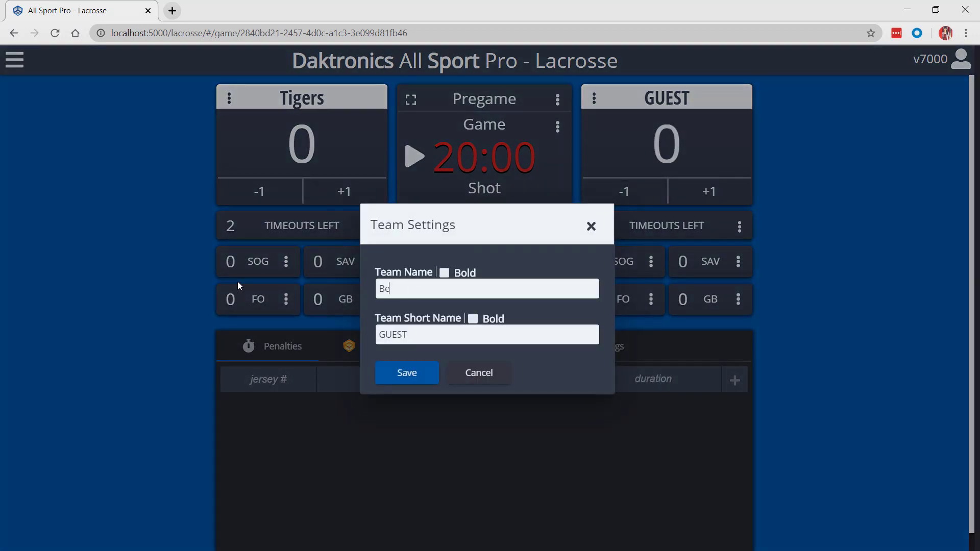
pyautogui.click(406, 375)
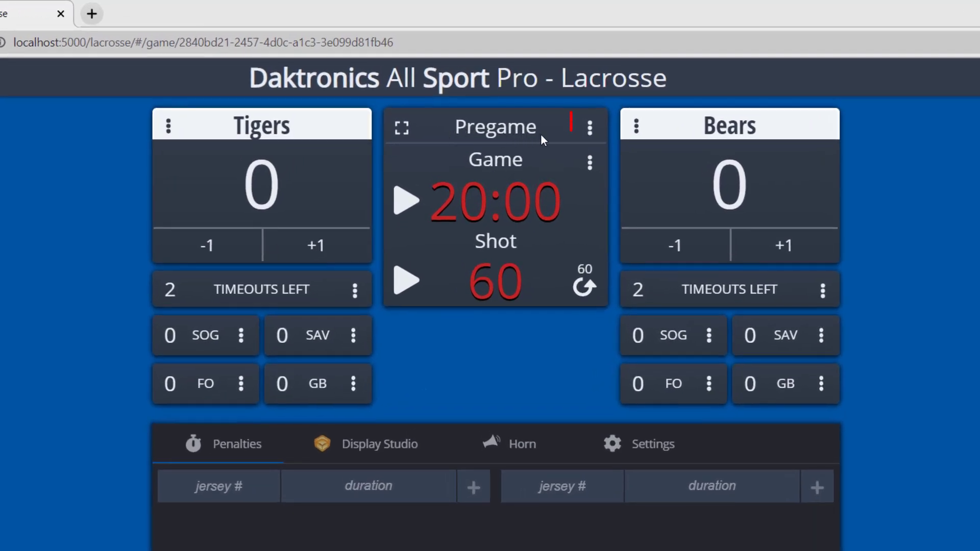
# Step: Switch to the 1st Quarter, run both clocks, and stop them at 14:54 and 54
pyautogui.click(590, 128)
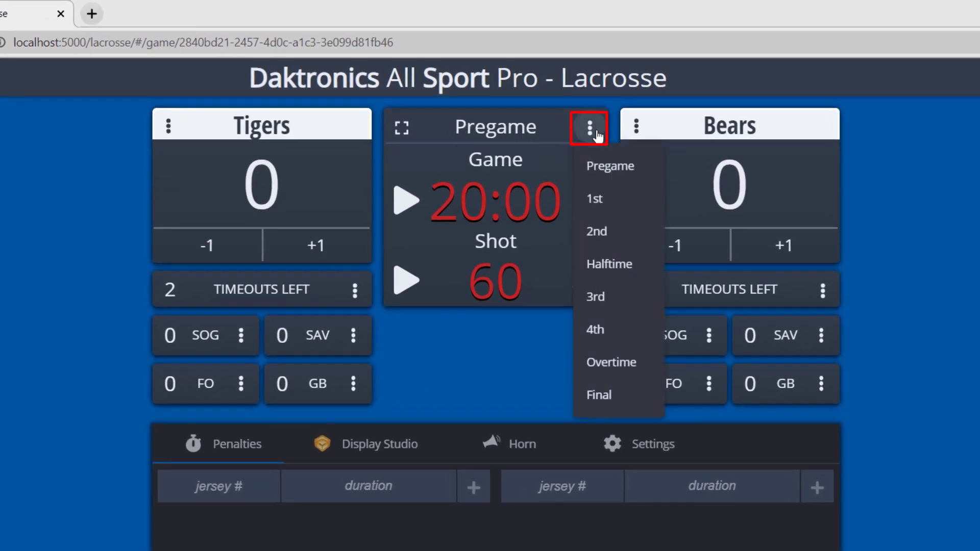
pyautogui.click(607, 200)
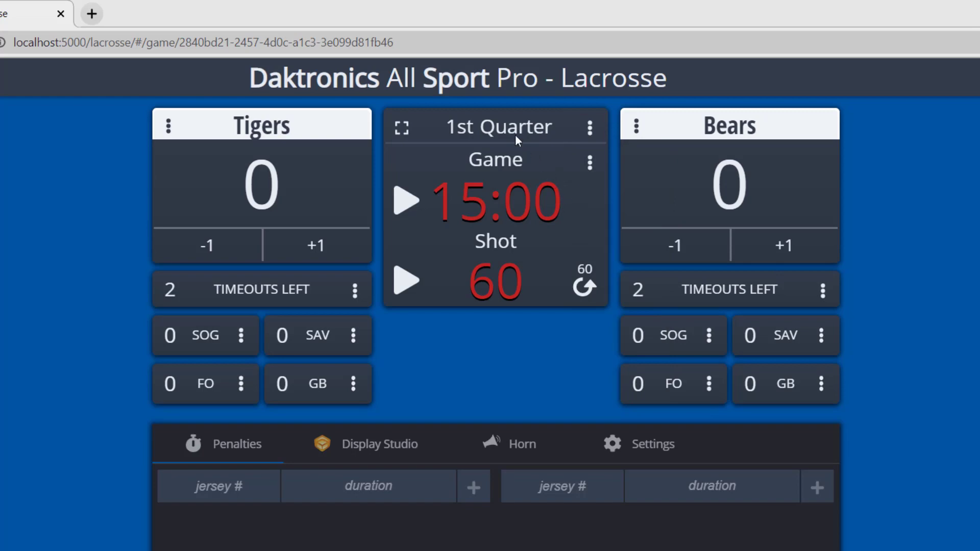
pyautogui.click(407, 203)
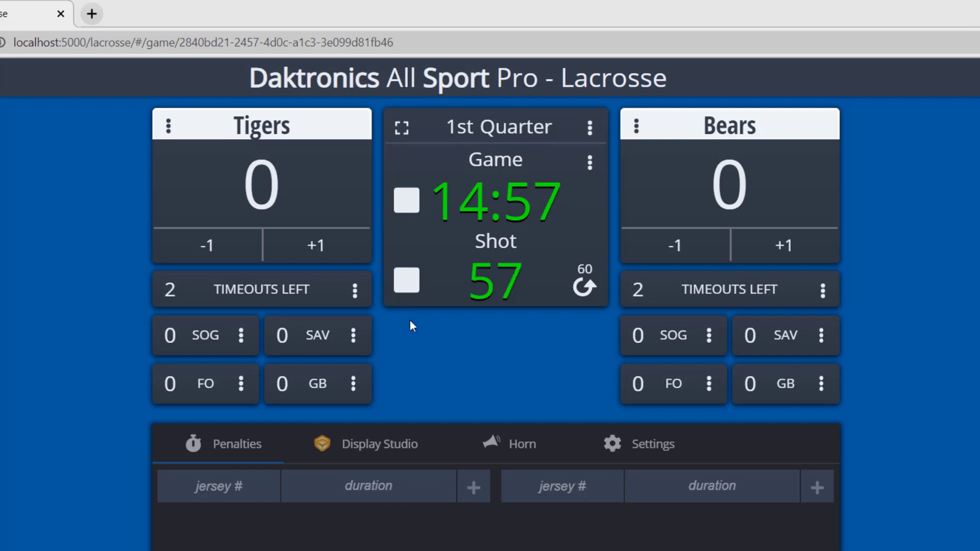
pyautogui.click(414, 208)
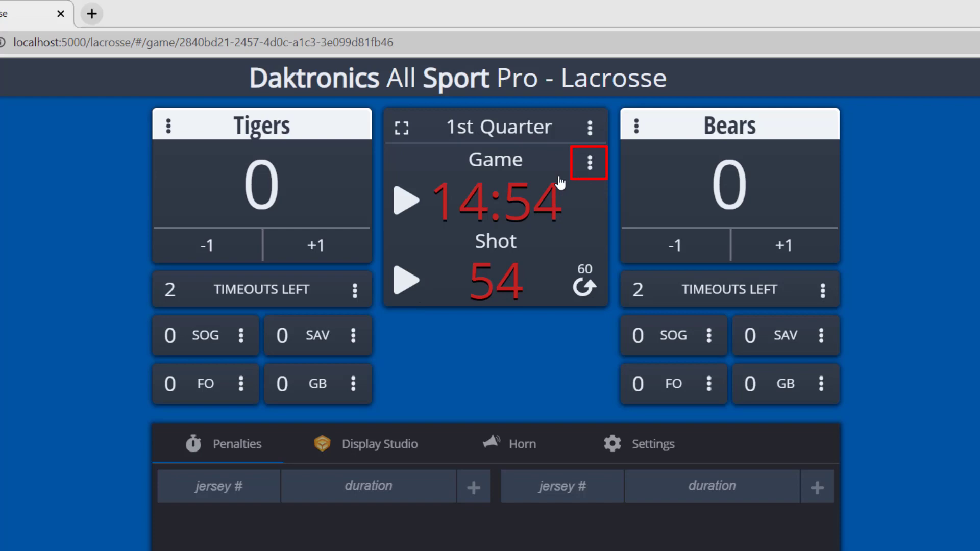
# Step: Edit the game clock to 14:50 on the keypad and reset the shot clock to 60
pyautogui.click(590, 163)
pyautogui.click(597, 209)
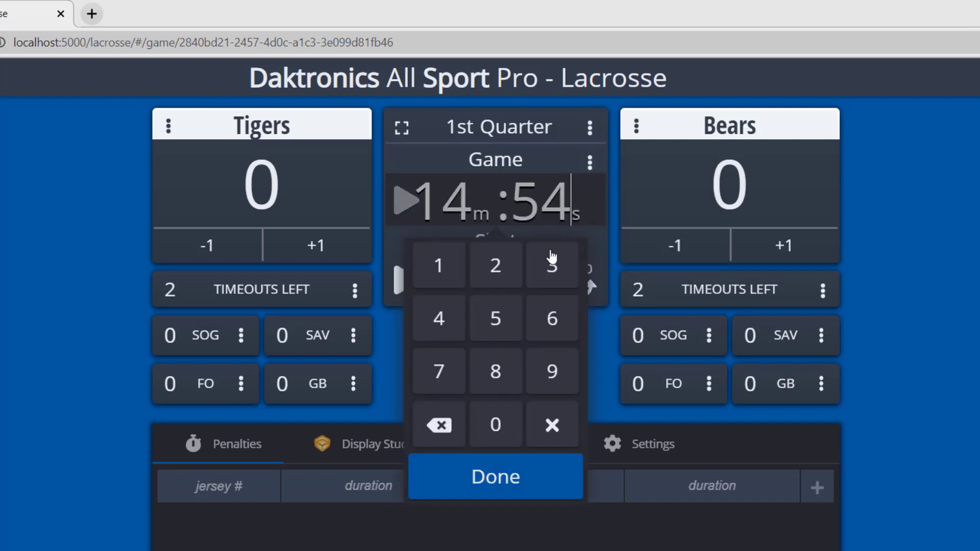
pyautogui.click(453, 281)
pyautogui.click(465, 322)
pyautogui.click(496, 319)
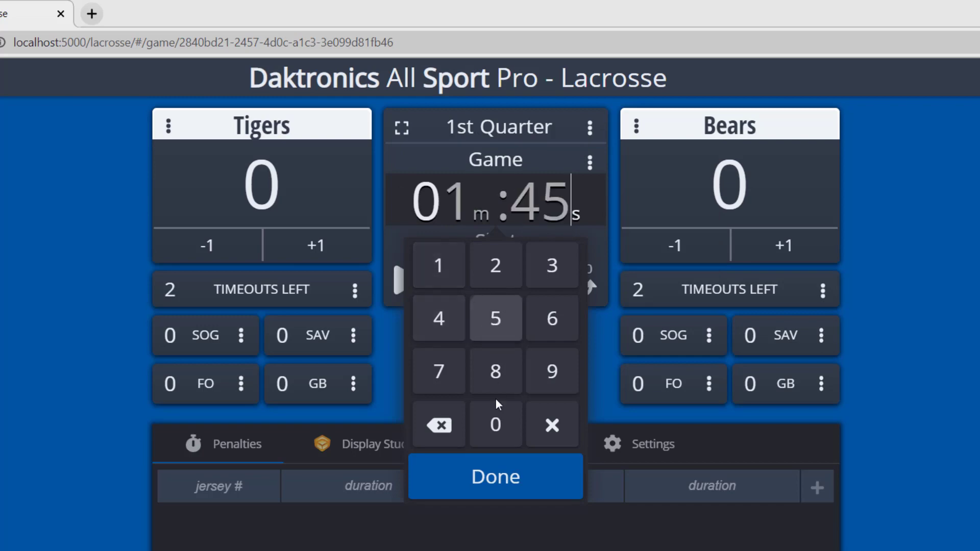
pyautogui.click(506, 426)
pyautogui.click(510, 492)
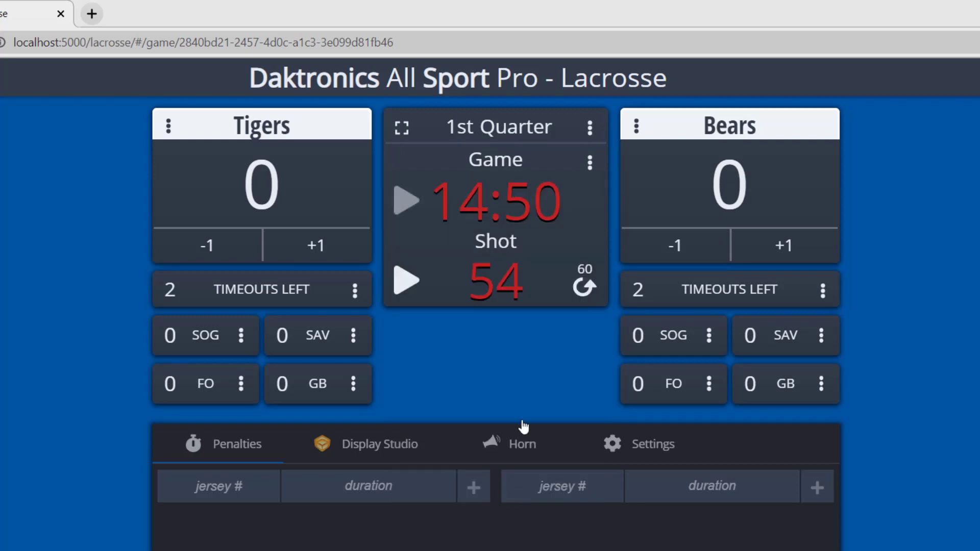
pyautogui.click(587, 285)
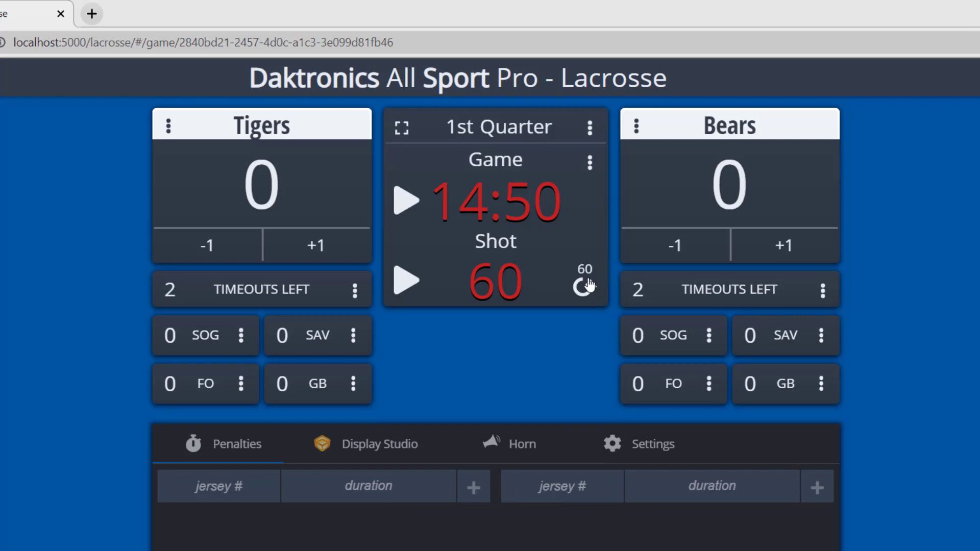
# Step: Adjust the Tigers score with +1/-1, then set it directly to 2
pyautogui.click(304, 243)
pyautogui.click(304, 243)
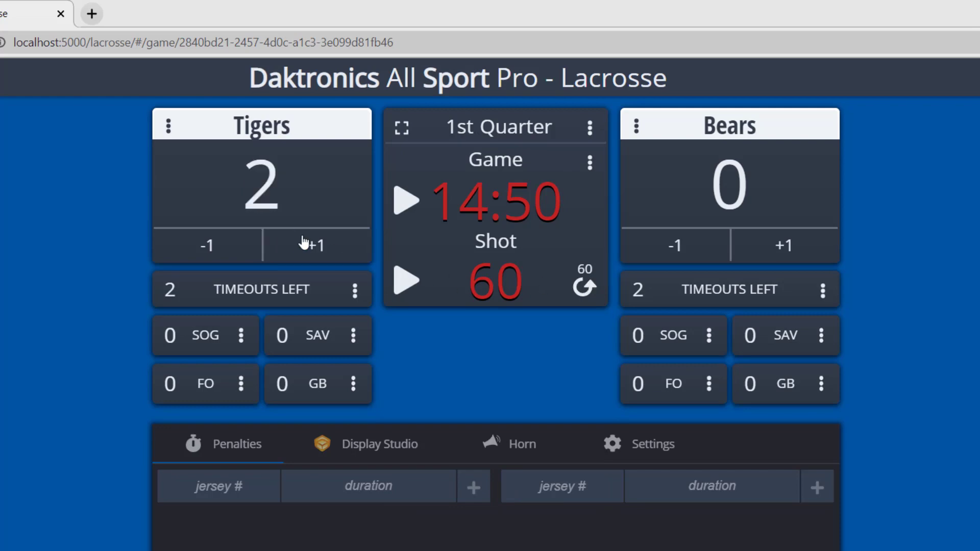
pyautogui.click(247, 258)
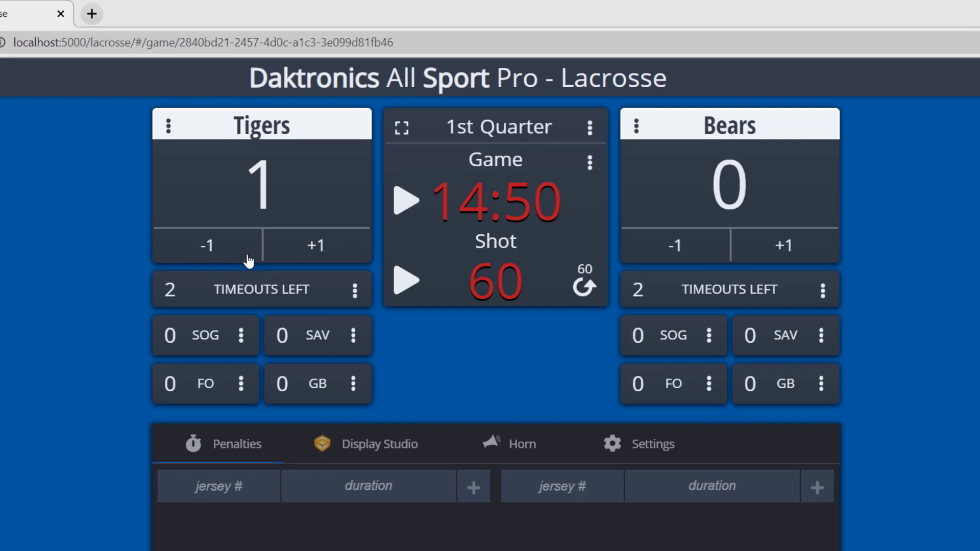
pyautogui.click(261, 191)
pyautogui.click(257, 276)
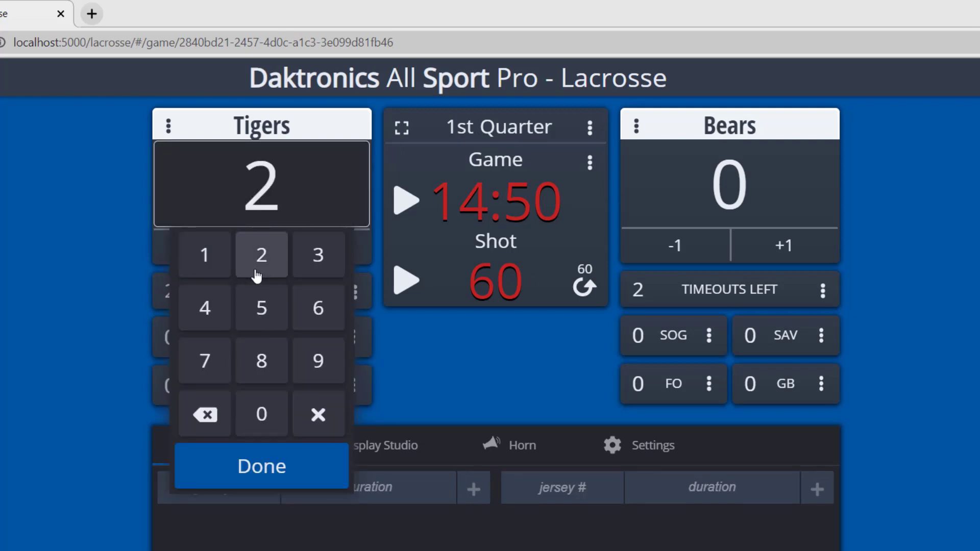
pyautogui.click(272, 481)
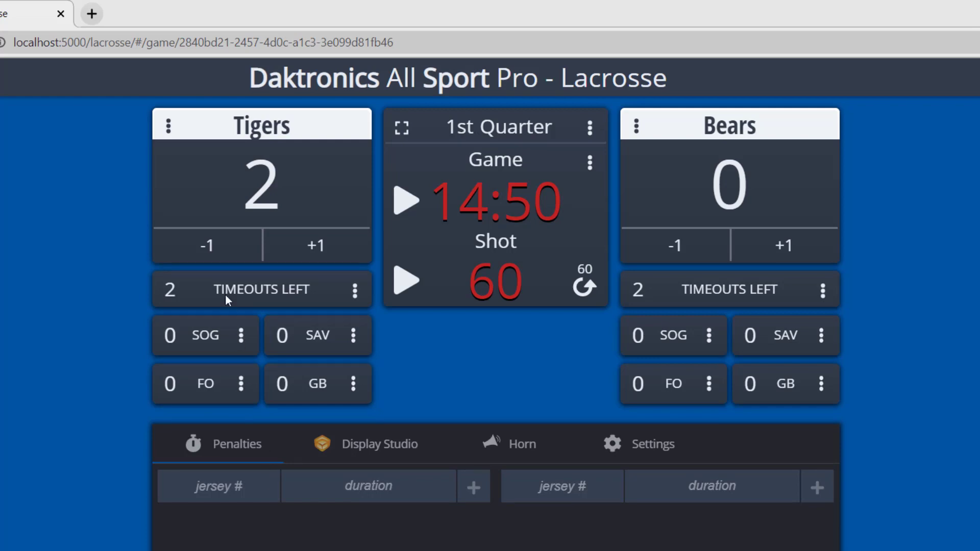
# Step: Record a Tigers shot on goal and bring their saves count back to 0
pyautogui.click(169, 126)
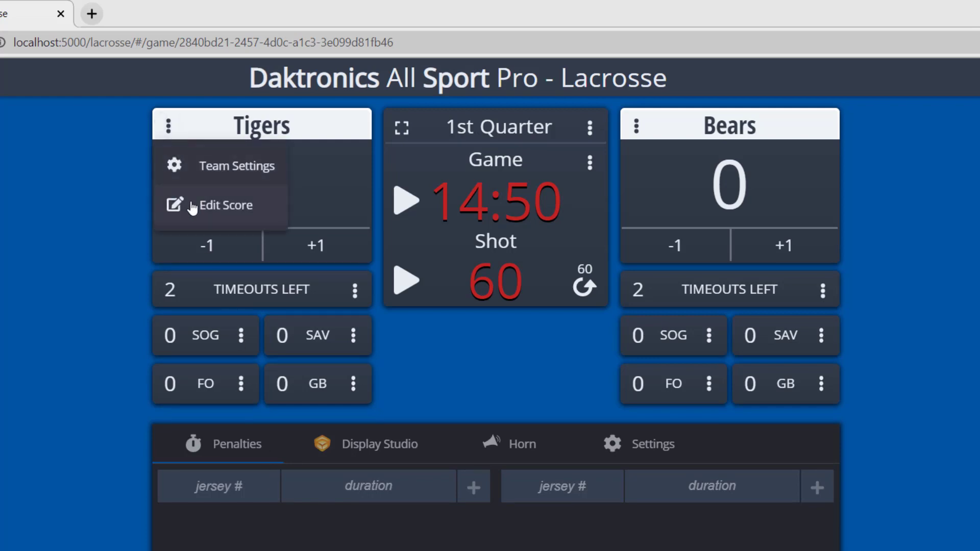
pyautogui.click(120, 268)
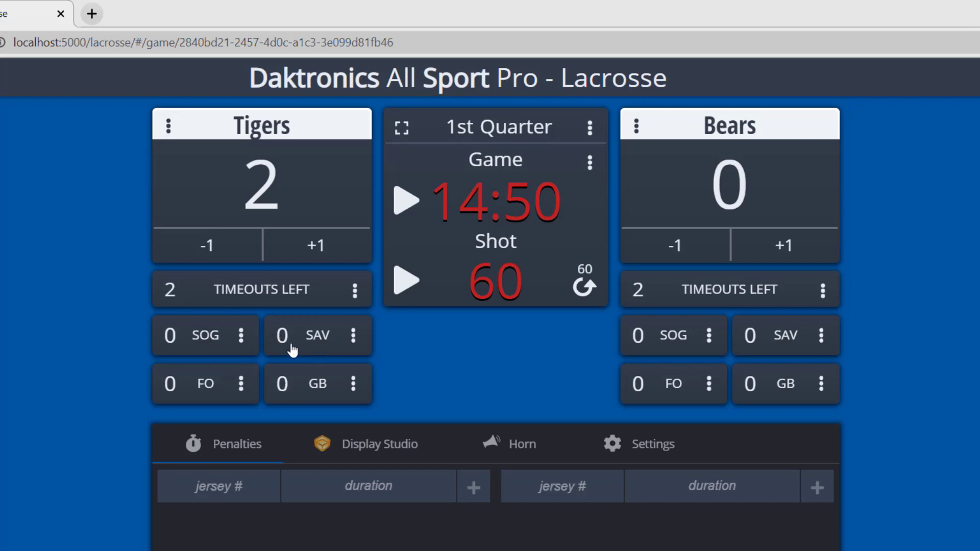
pyautogui.click(207, 346)
pyautogui.click(330, 335)
pyautogui.click(353, 336)
pyautogui.click(357, 408)
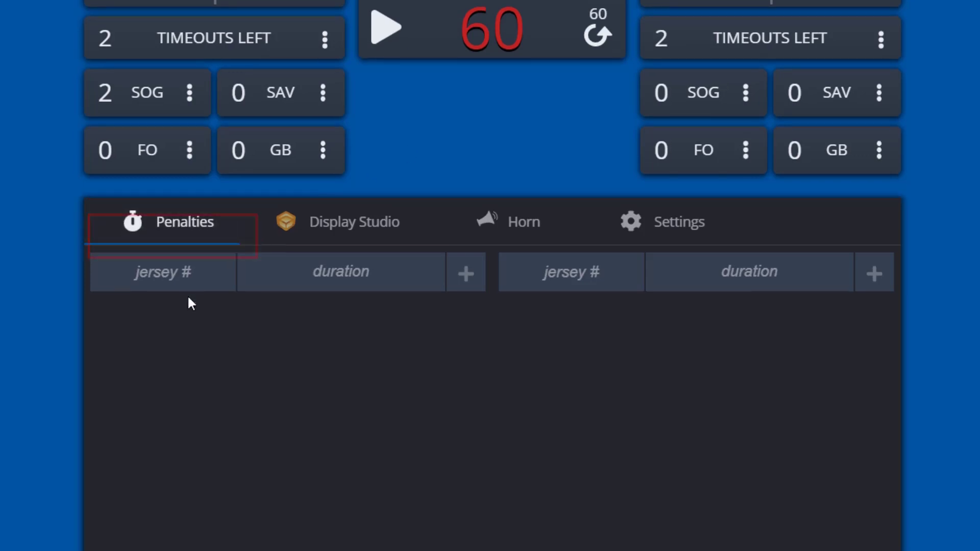
# Step: Add a 1:00 Personal penalty for Tigers jersey #15
pyautogui.click(170, 275)
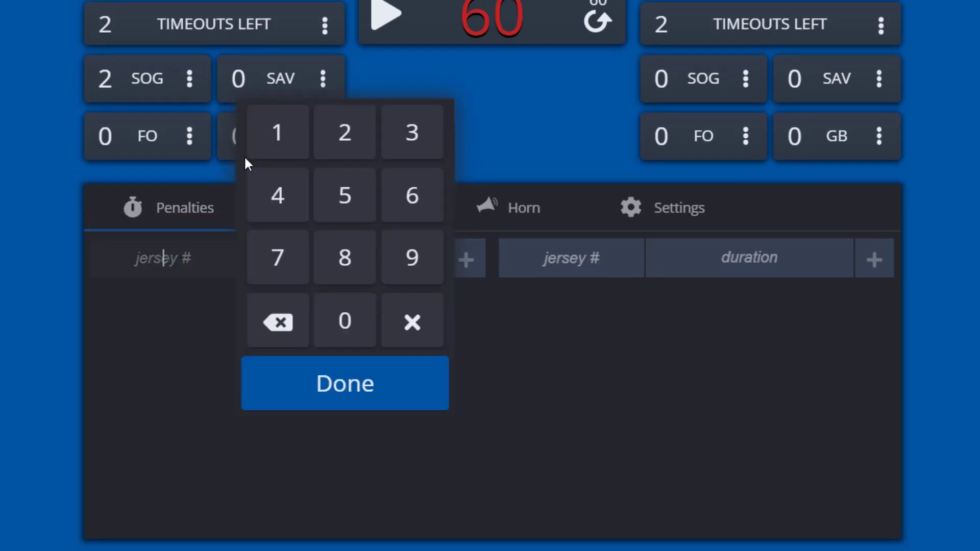
pyautogui.click(268, 149)
pyautogui.click(329, 200)
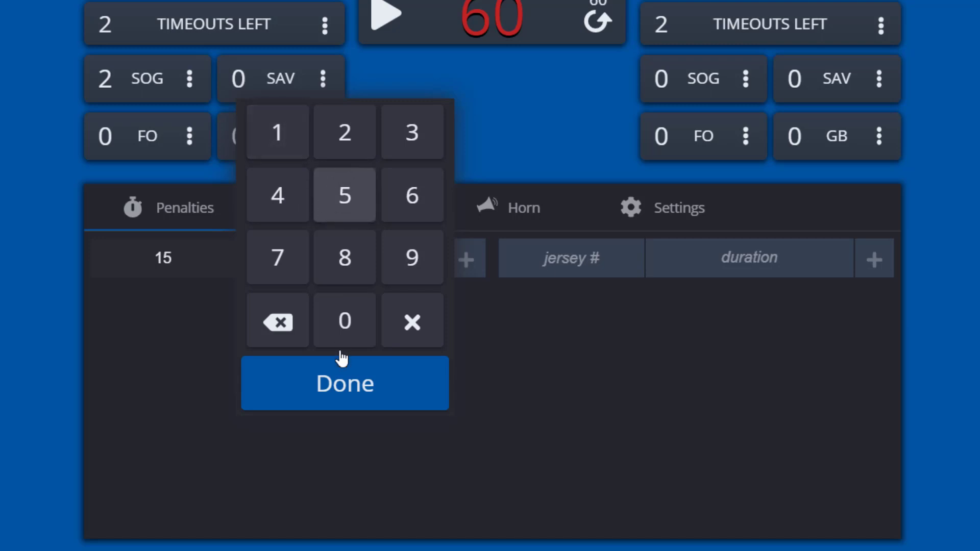
pyautogui.click(343, 399)
pyautogui.click(328, 271)
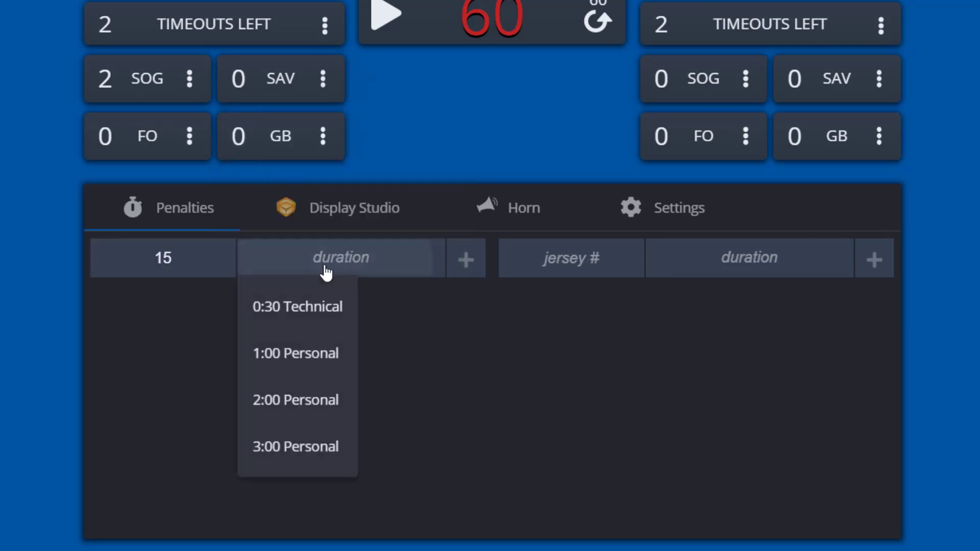
pyautogui.click(327, 360)
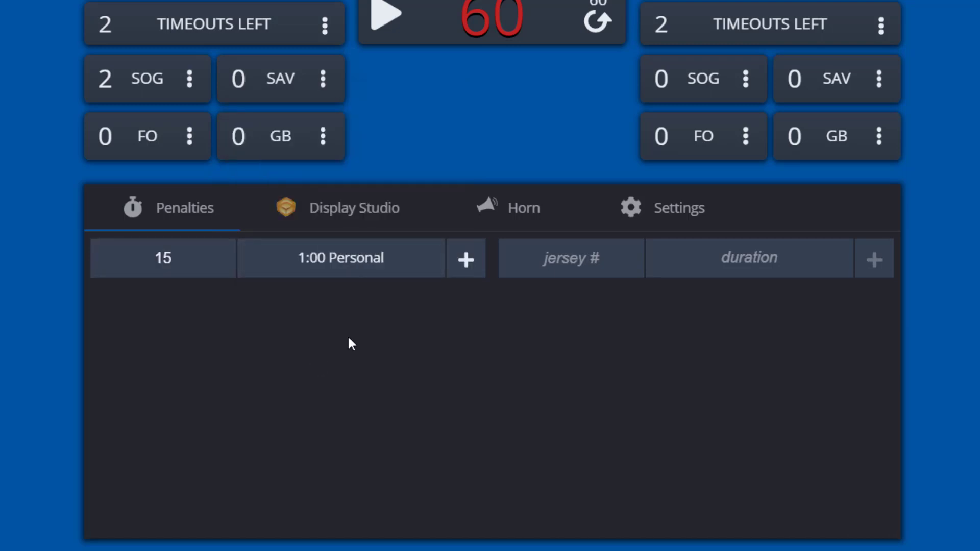
pyautogui.click(465, 261)
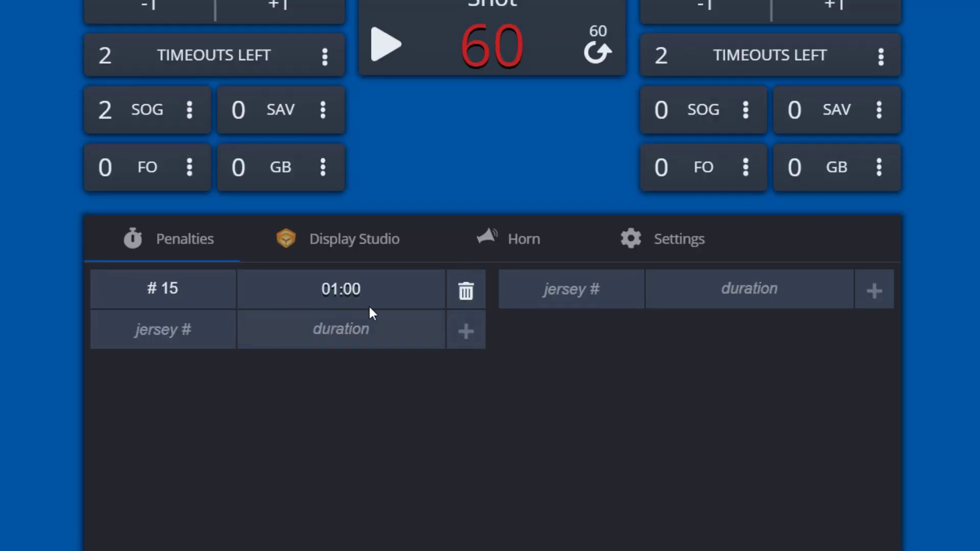
# Step: Delete that #15 penalty, then log the same 1:00 Personal penalty again
pyautogui.click(461, 294)
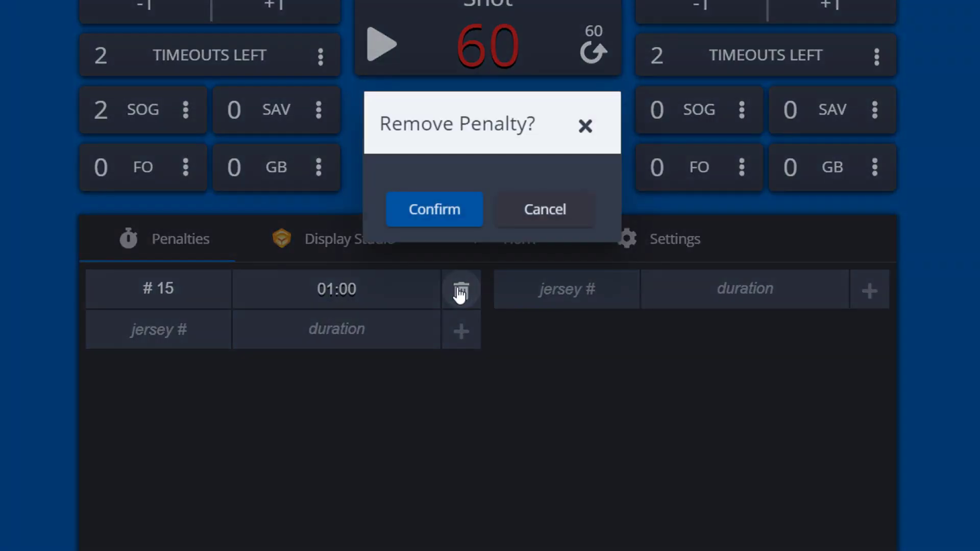
pyautogui.click(442, 210)
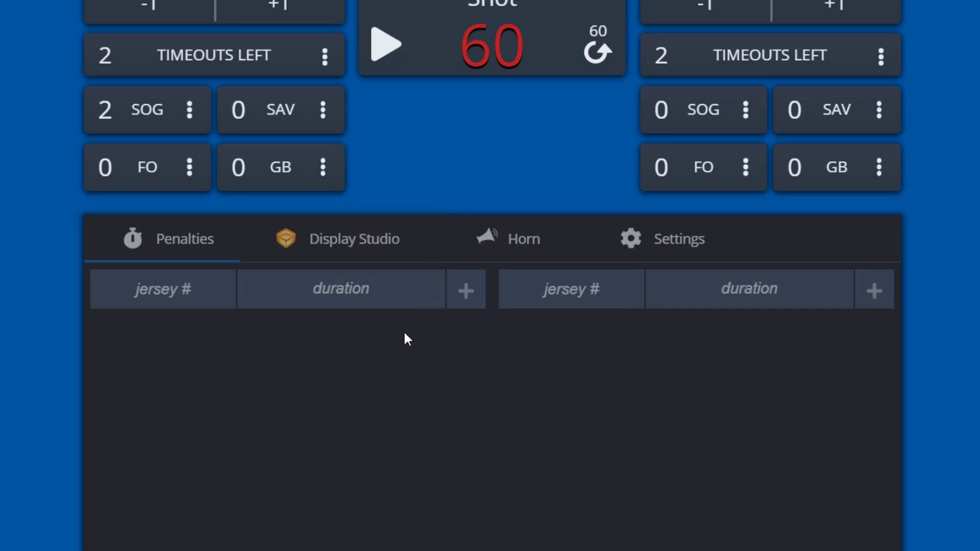
pyautogui.click(237, 298)
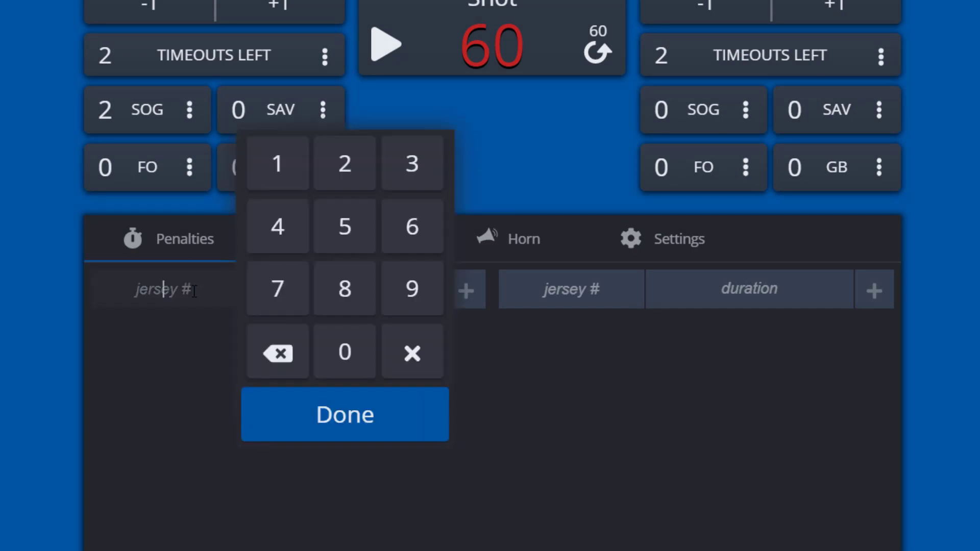
pyautogui.click(282, 185)
pyautogui.click(343, 228)
pyautogui.click(352, 408)
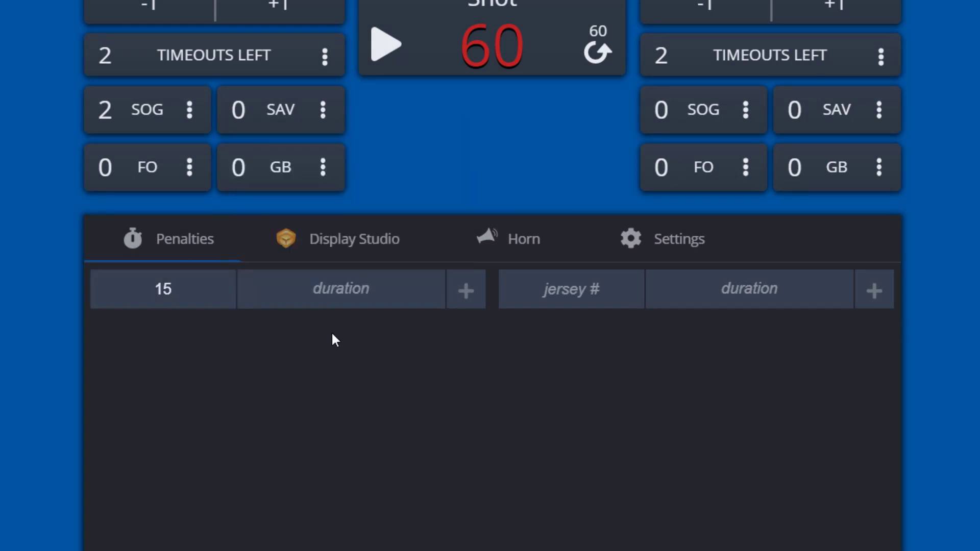
pyautogui.click(319, 300)
pyautogui.click(323, 385)
pyautogui.click(456, 302)
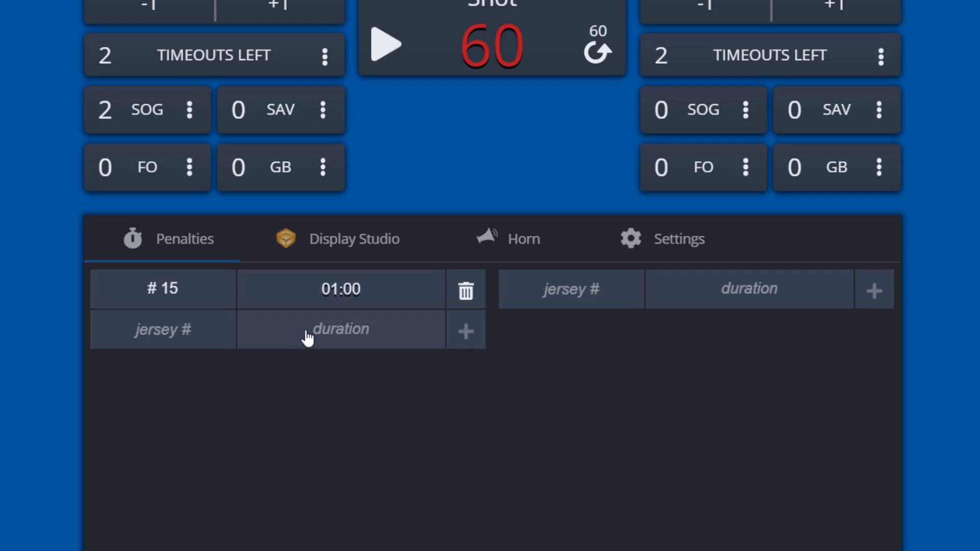
# Step: Configure the Display Studio fanfare panel with Tab Container Lacrosse:Admin:Fanfares
pyautogui.click(372, 245)
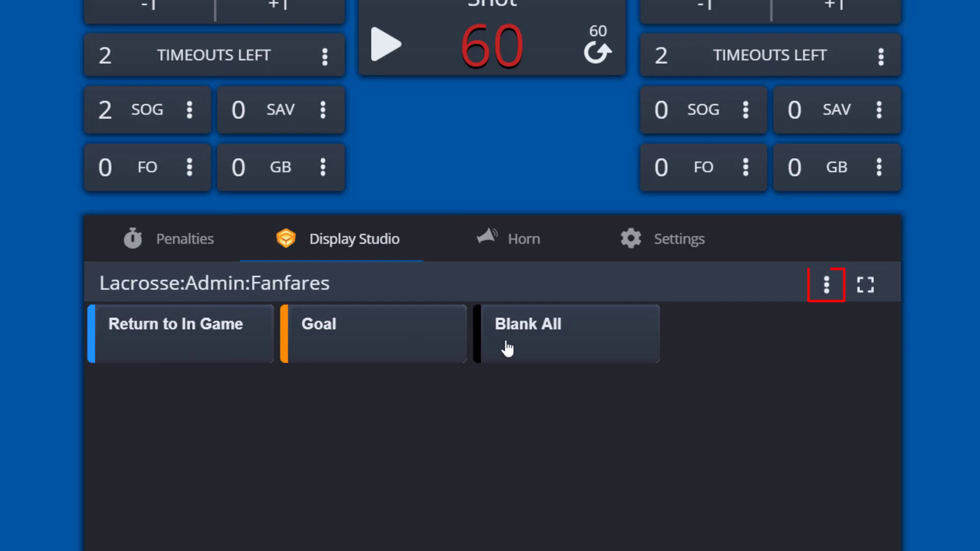
pyautogui.click(824, 287)
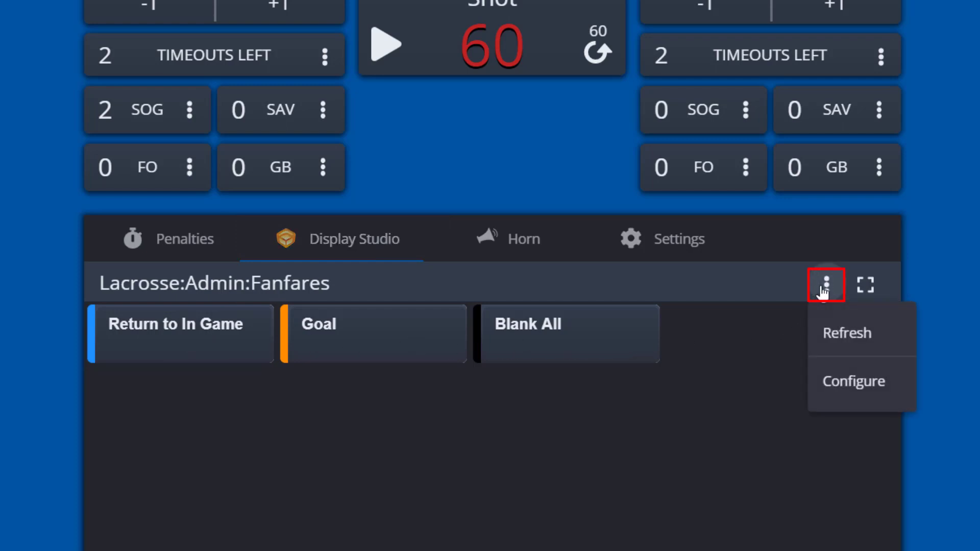
pyautogui.click(843, 381)
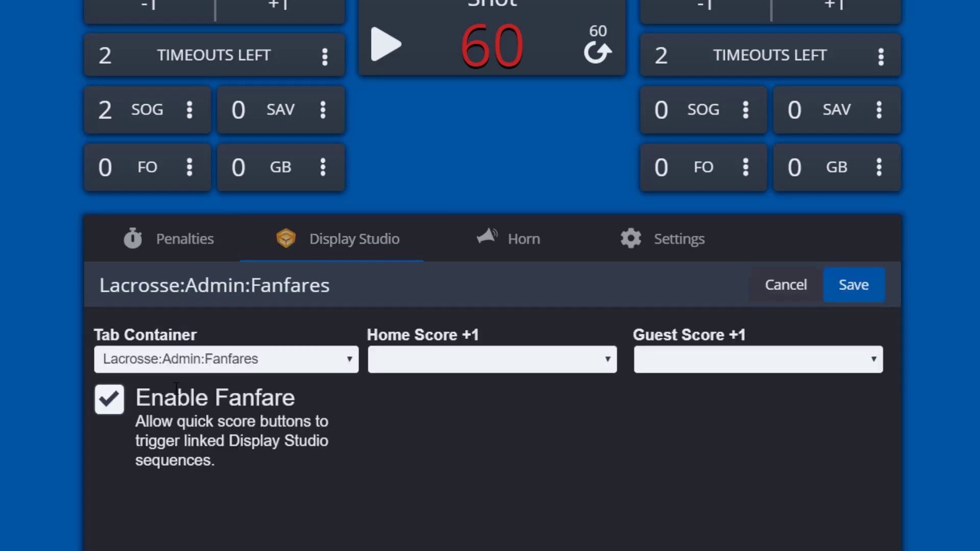
pyautogui.click(174, 359)
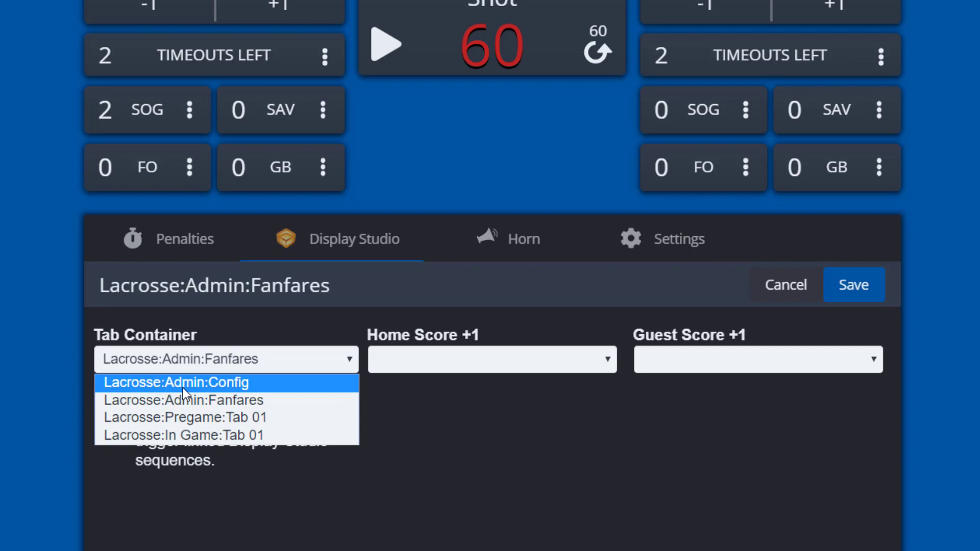
pyautogui.click(185, 430)
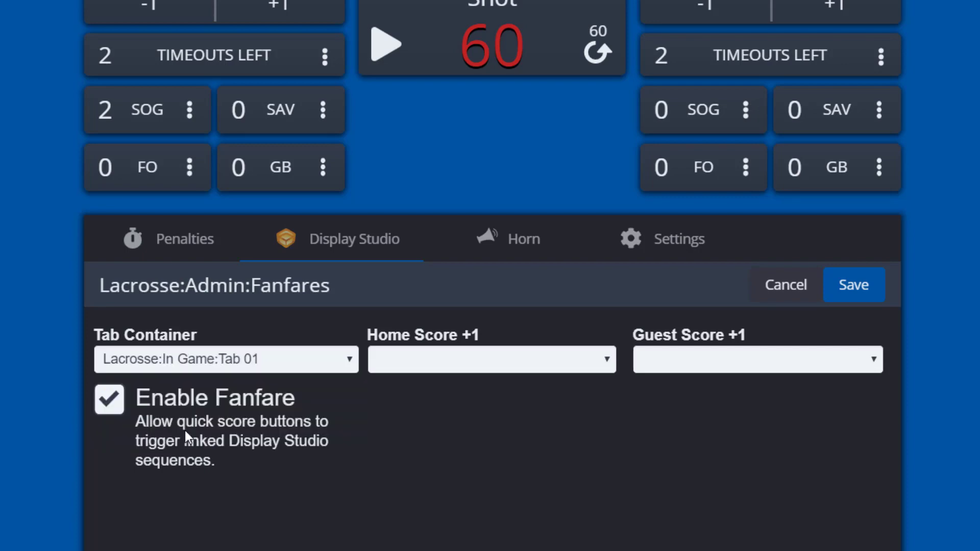
pyautogui.click(185, 369)
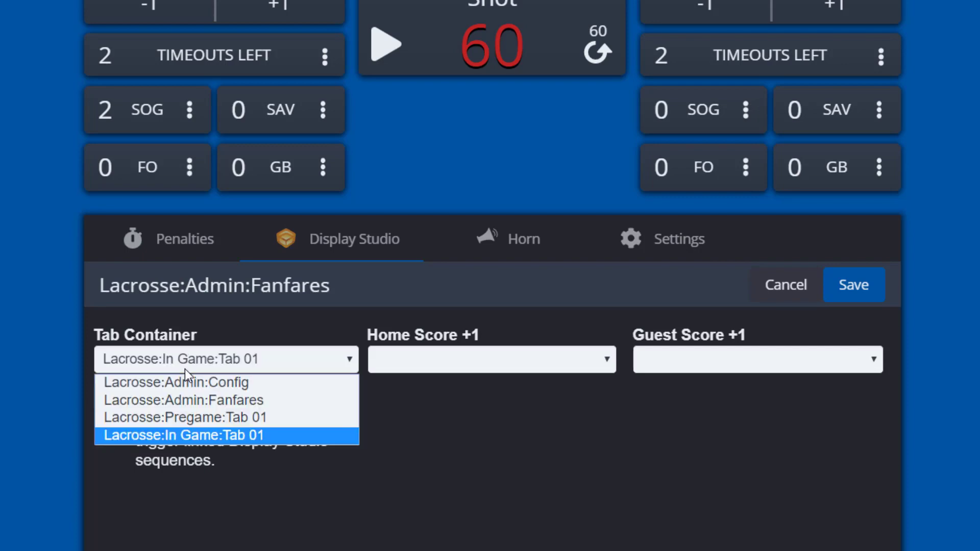
pyautogui.click(187, 400)
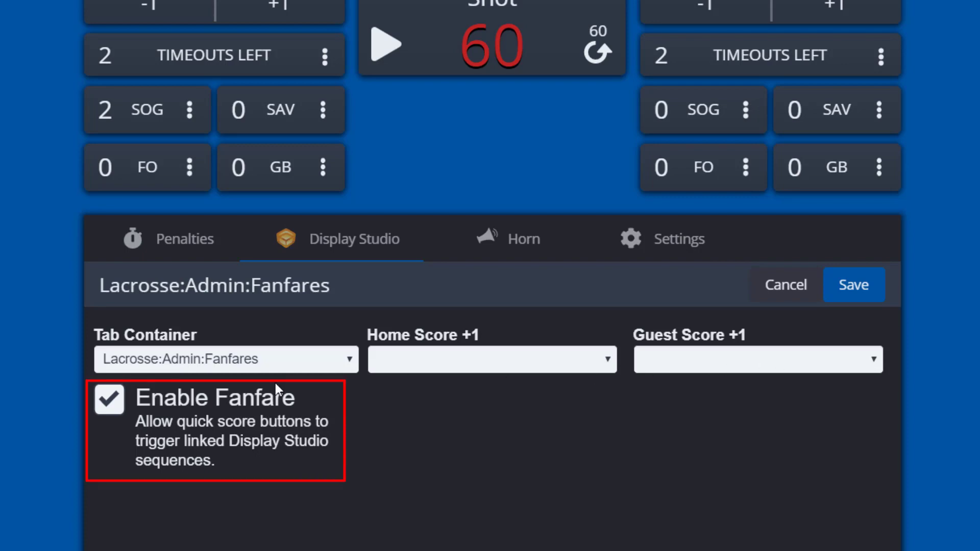
# Step: Keep Enable Fanfare checked and link Goal to Home Score +1, leaving the guest fanfare blank
pyautogui.click(108, 408)
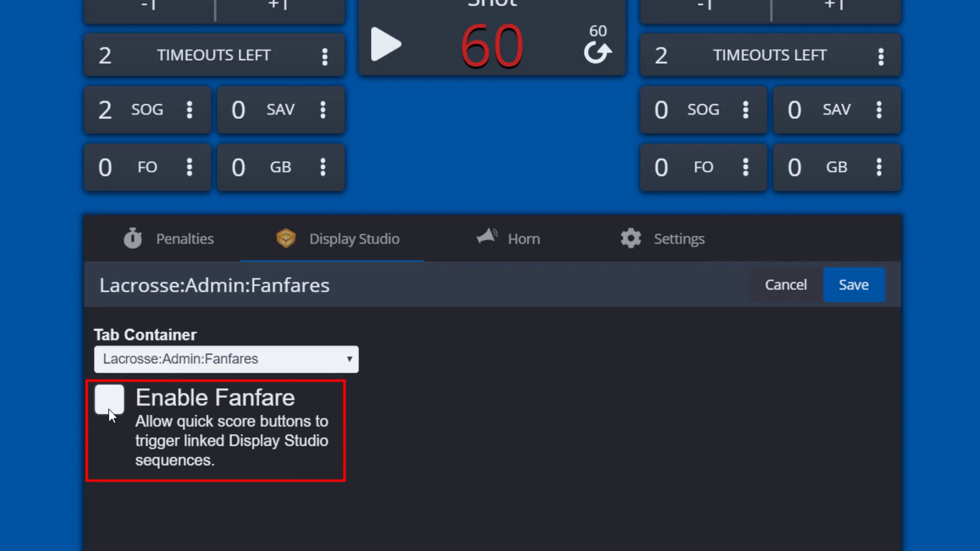
pyautogui.click(109, 409)
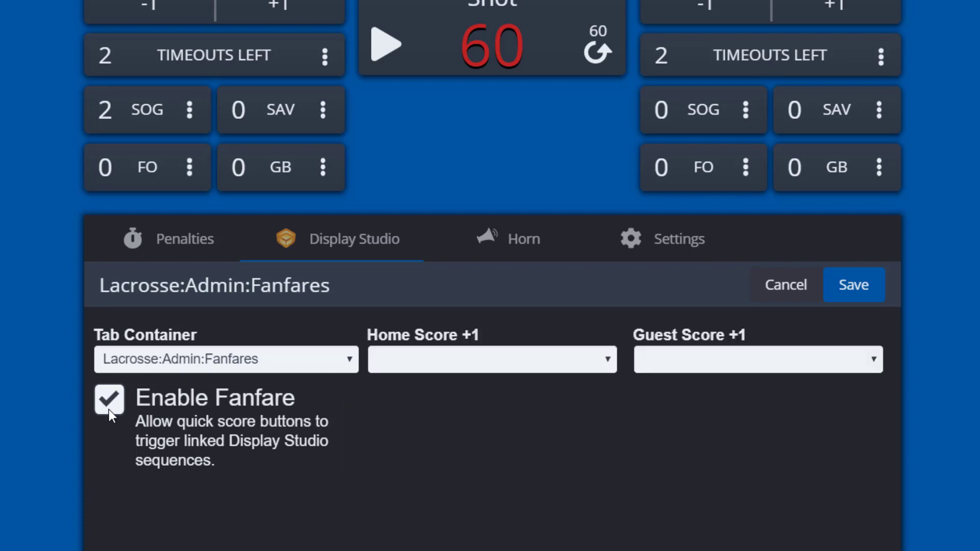
pyautogui.click(468, 365)
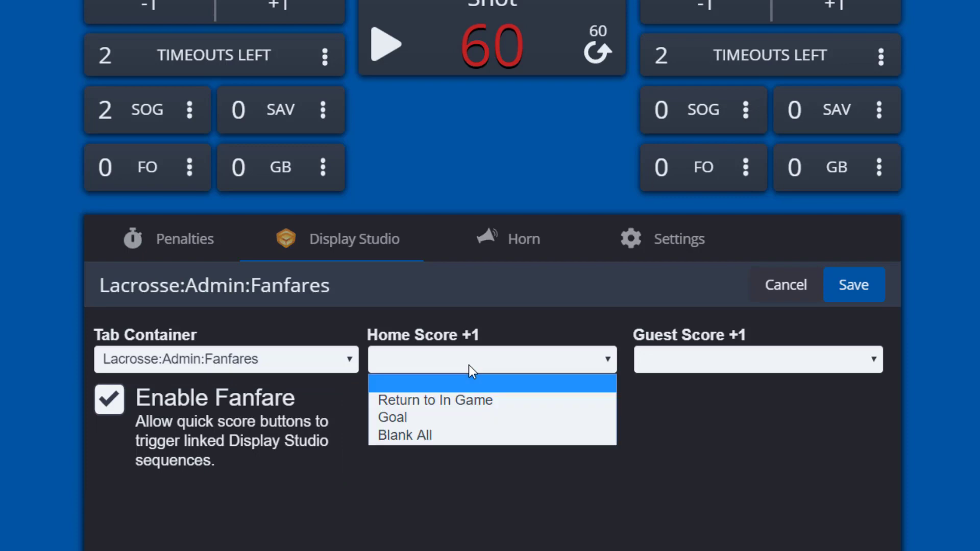
pyautogui.click(468, 418)
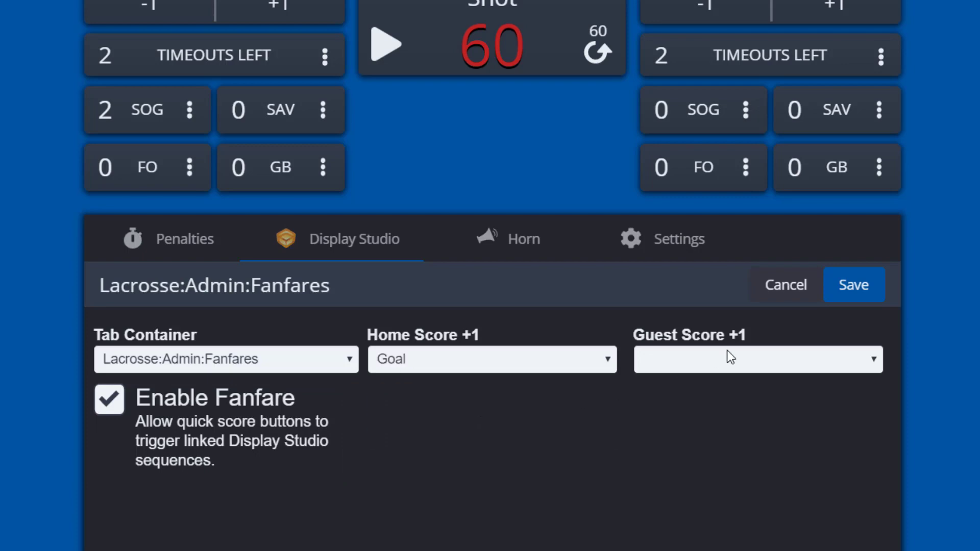
pyautogui.click(679, 365)
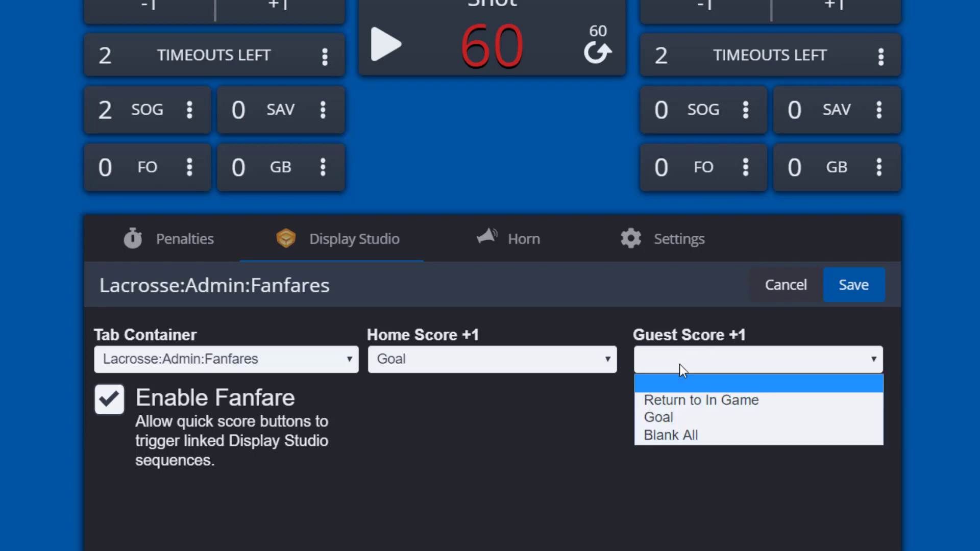
pyautogui.click(679, 365)
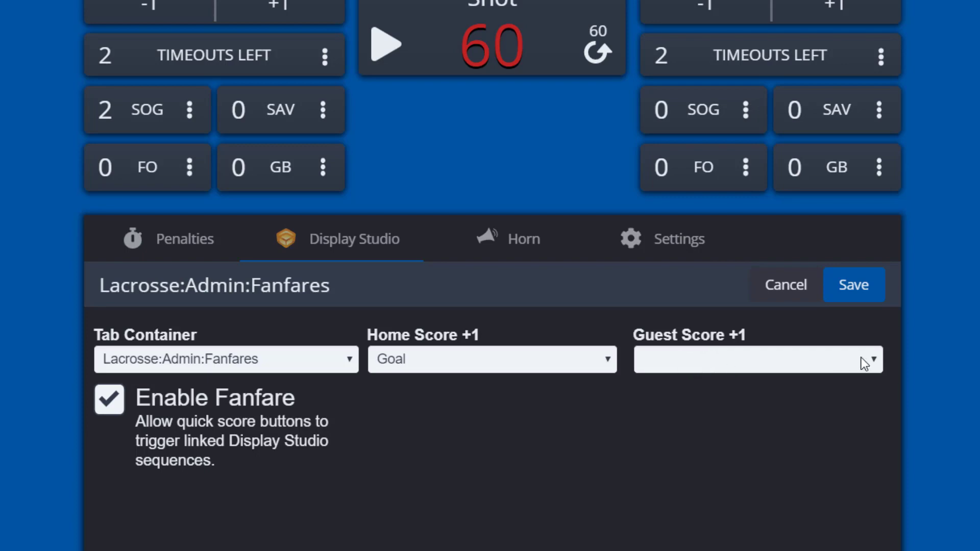
# Step: Save the fanfares, raise the Tigers to 3 with the Goal fanfare, then refresh the fanfare list
pyautogui.click(857, 286)
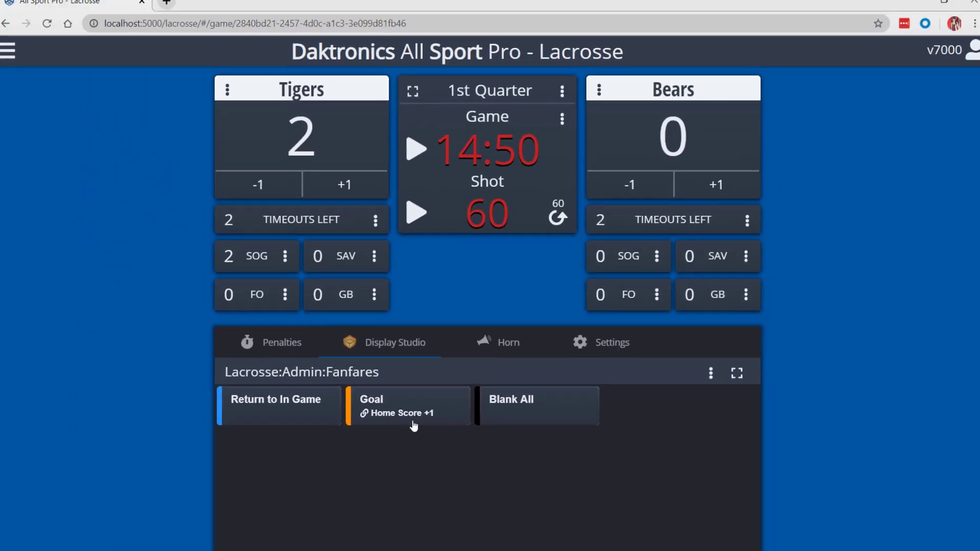
pyautogui.click(329, 195)
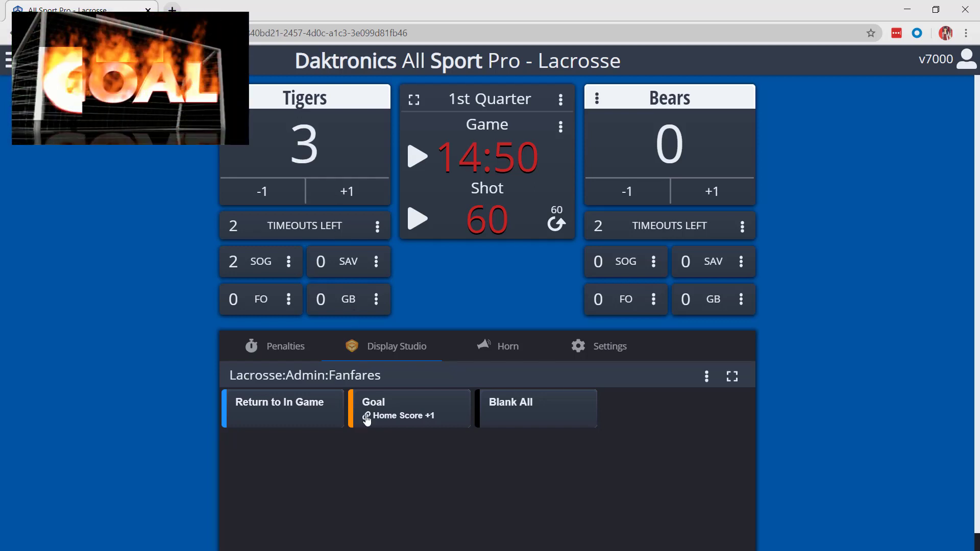
pyautogui.click(265, 408)
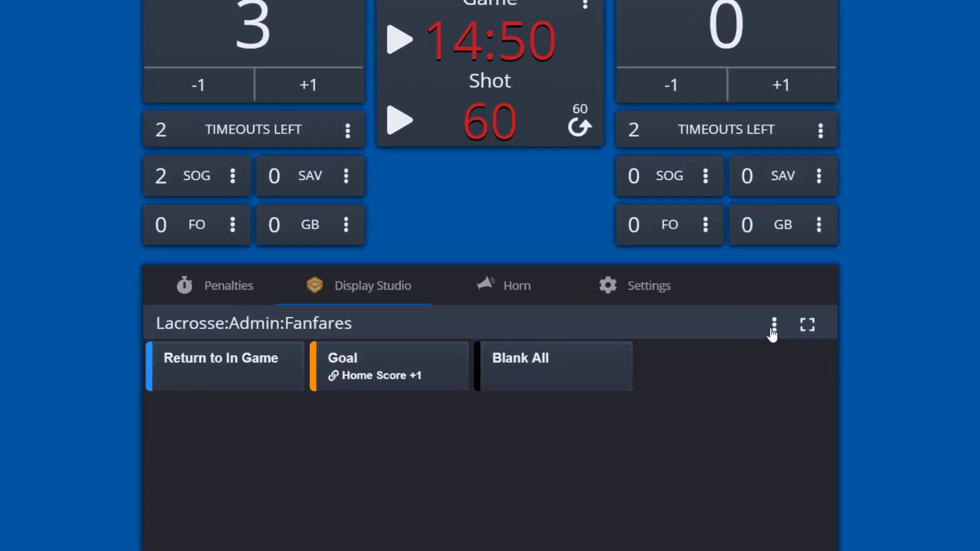
pyautogui.click(706, 376)
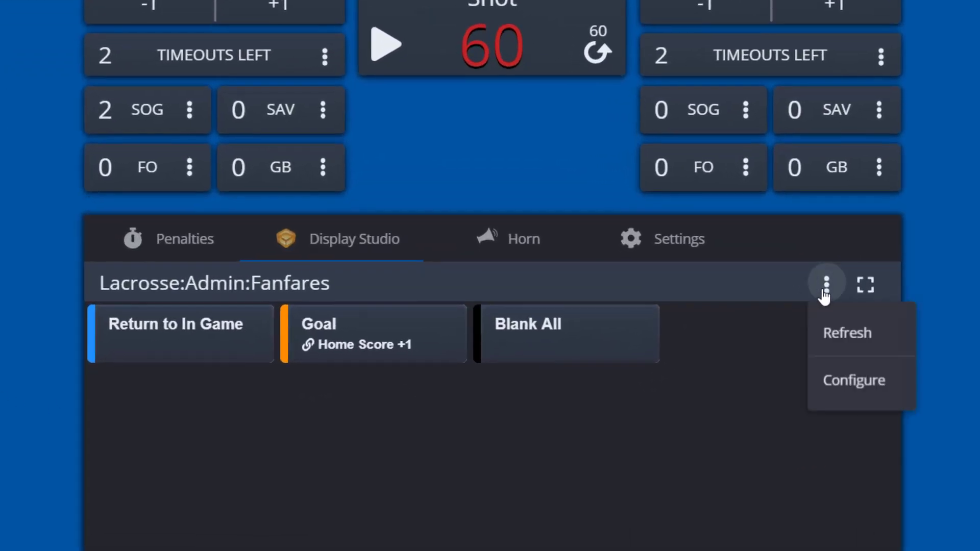
pyautogui.click(831, 337)
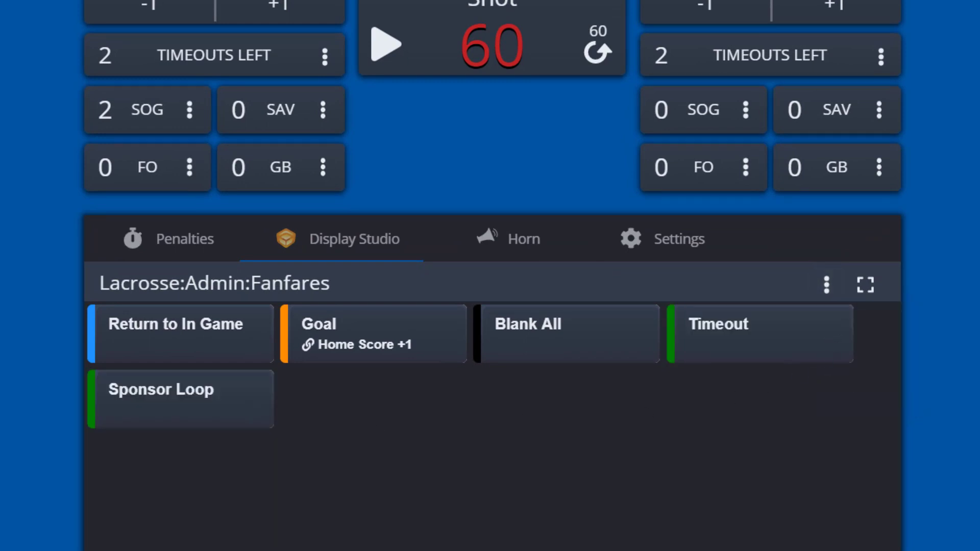
# Step: Sound a half-second horn burst, then open Settings with scoreboard brightness at 100%
pyautogui.click(533, 250)
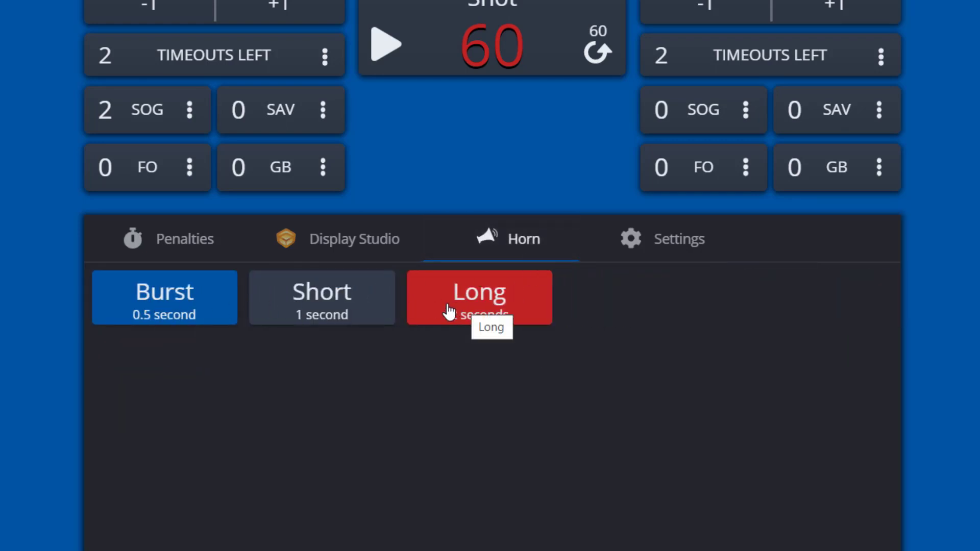
pyautogui.click(170, 319)
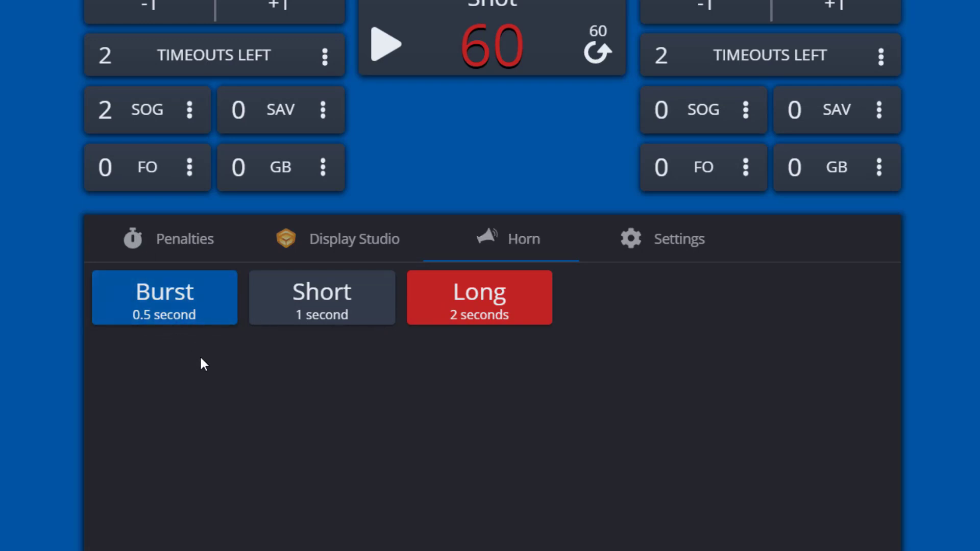
pyautogui.click(638, 252)
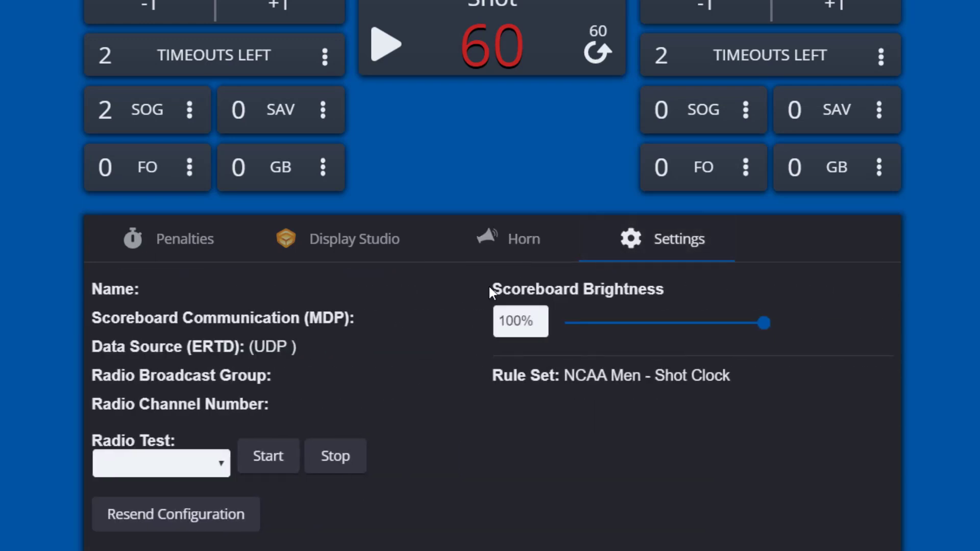
pyautogui.scroll(-1, 258, 320)
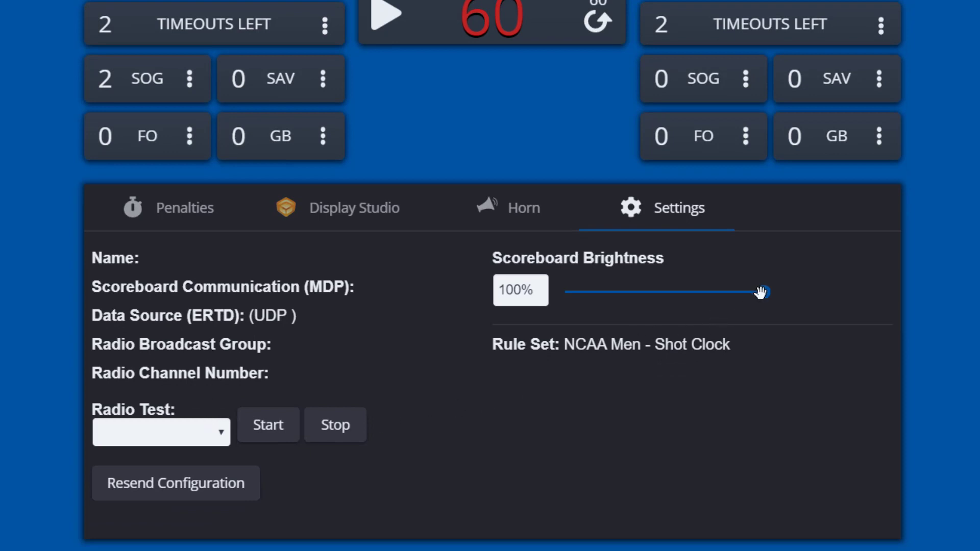
pyautogui.moveTo(760, 292)
pyautogui.mouseDown()
pyautogui.moveTo(707, 293)
pyautogui.moveTo(758, 296)
pyautogui.mouseUp()
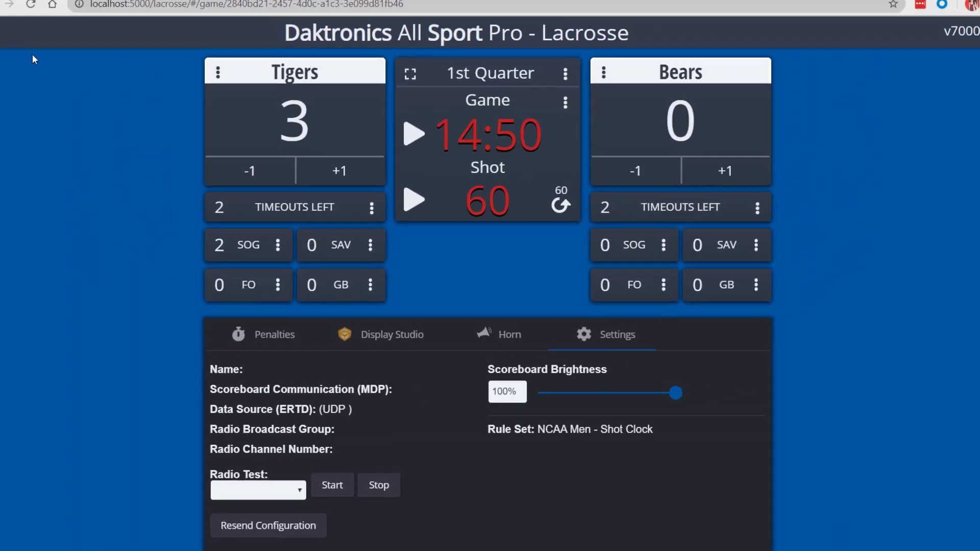
# Step: Leave the Tigers vs Bears game and disconnect from the scoreboard
pyautogui.click(14, 59)
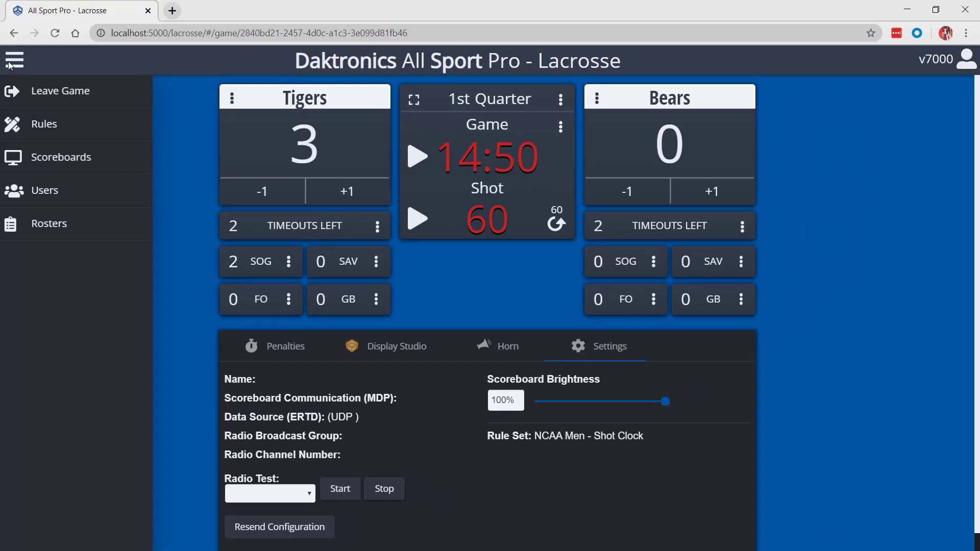
pyautogui.click(32, 100)
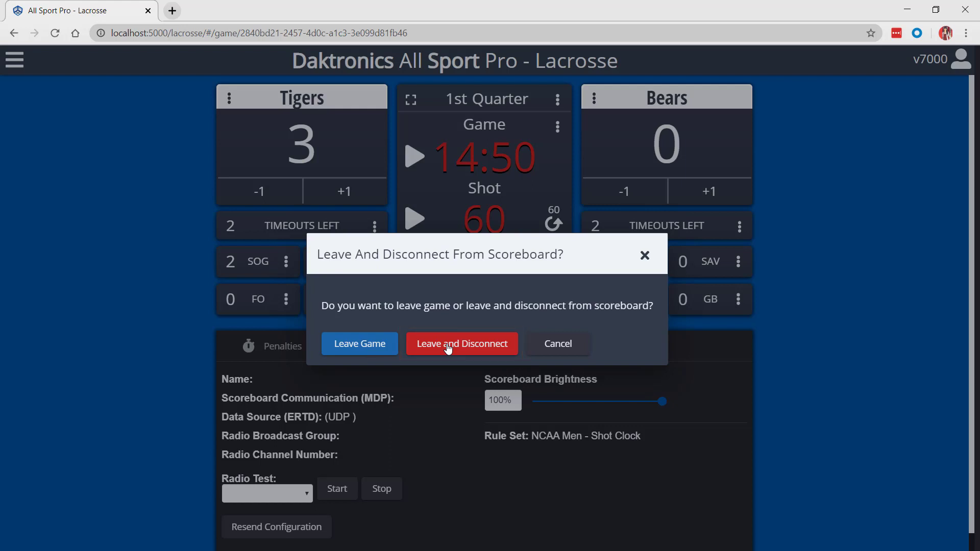
pyautogui.click(448, 348)
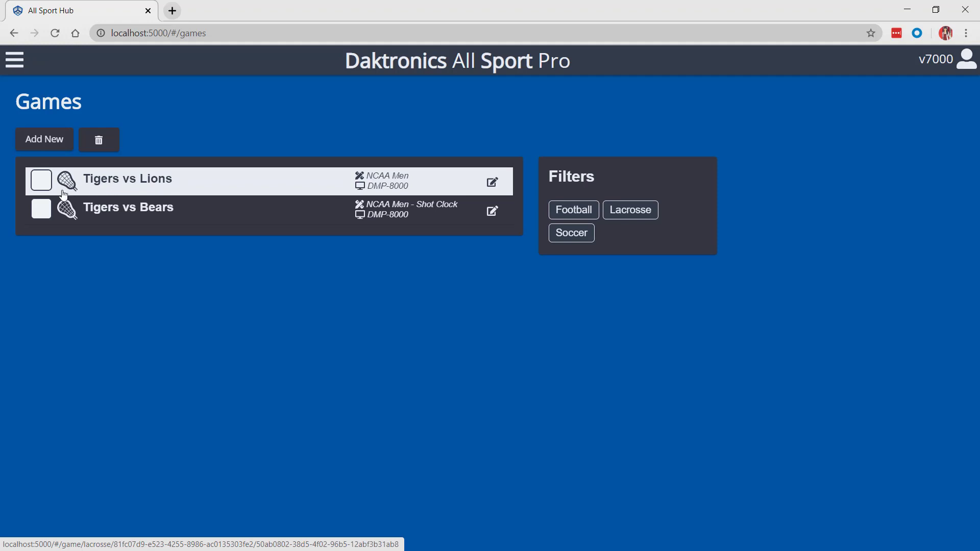
# Step: Delete the Tigers vs Bears game from the Games list and confirm
pyautogui.click(35, 211)
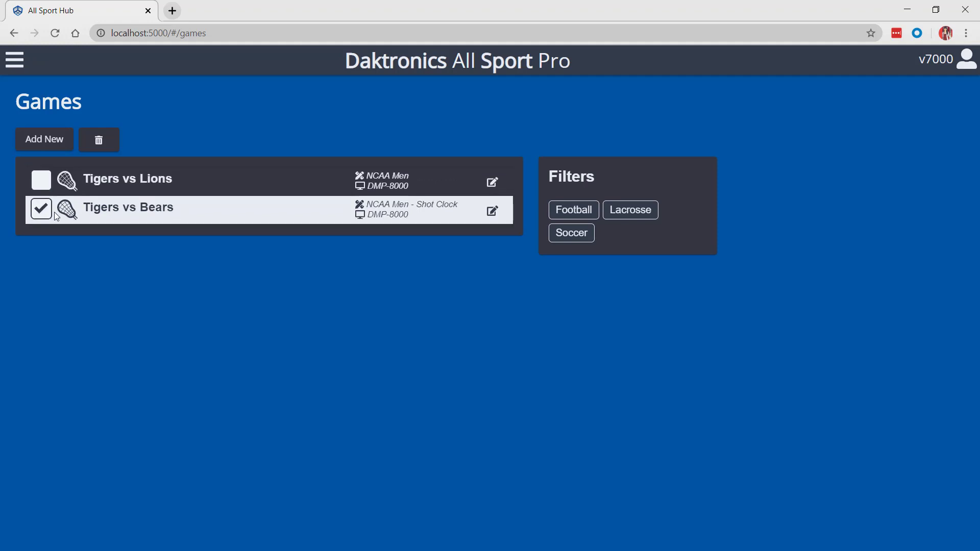
pyautogui.click(100, 141)
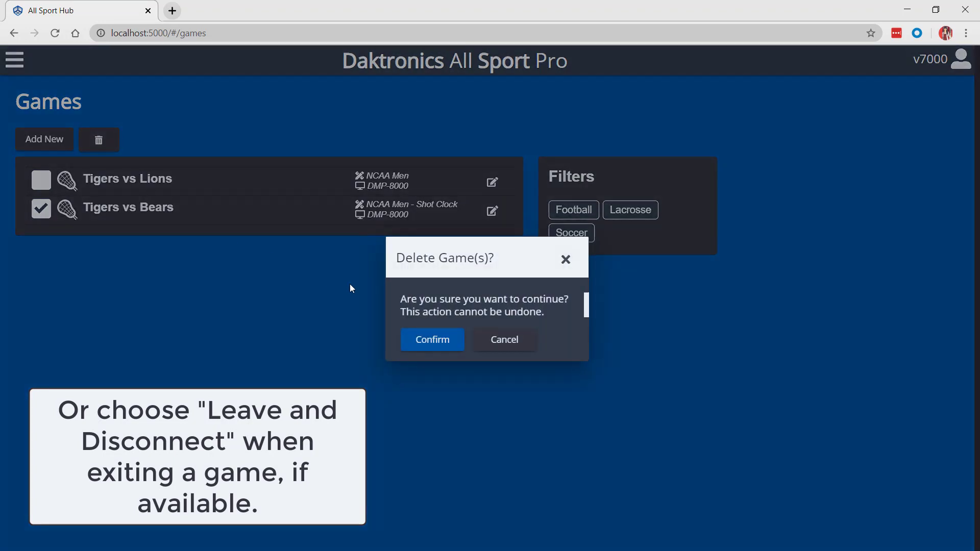
pyautogui.click(432, 339)
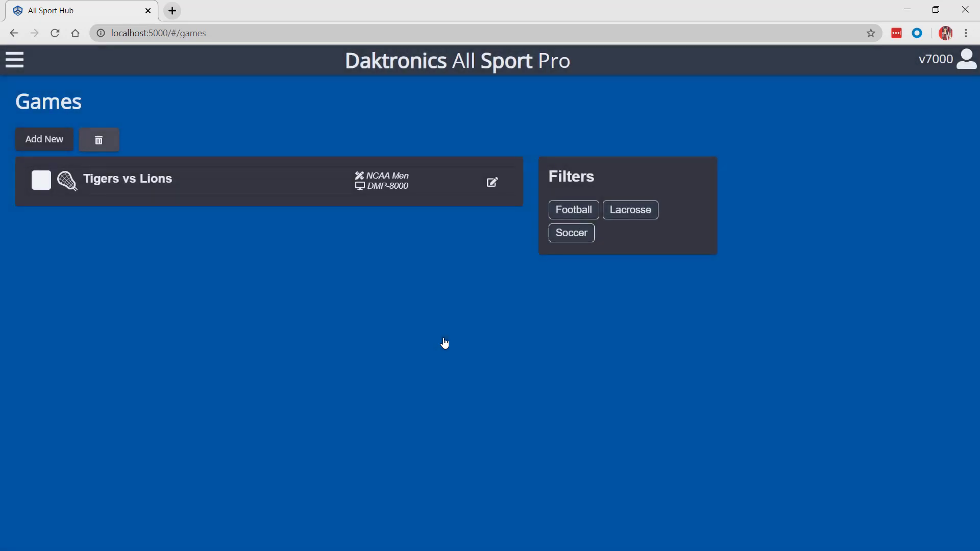